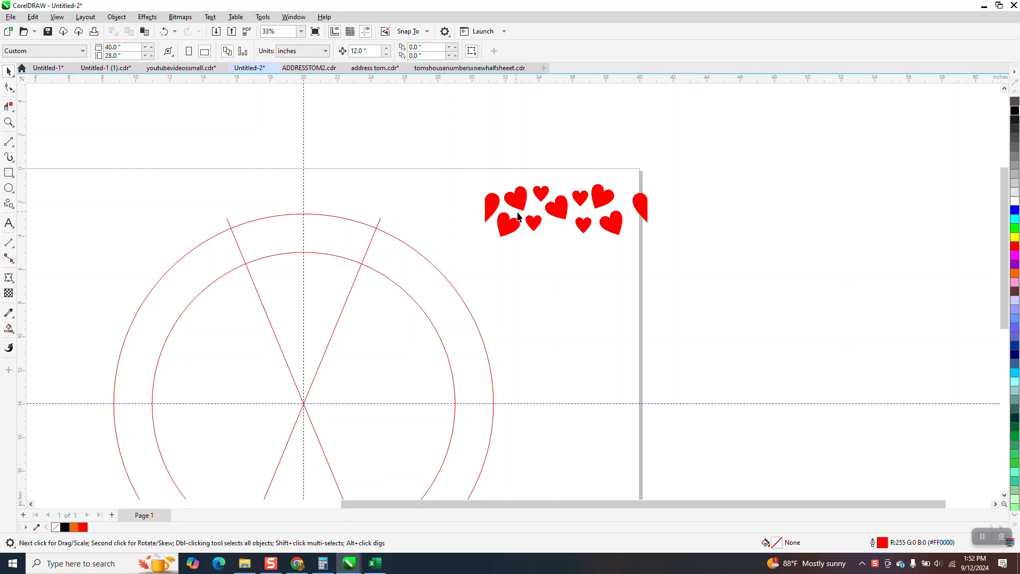
- Use Smart Fill to create a filled band shape in the region between the two arcs and the two radial lines
drag(558, 143, 559, 142)
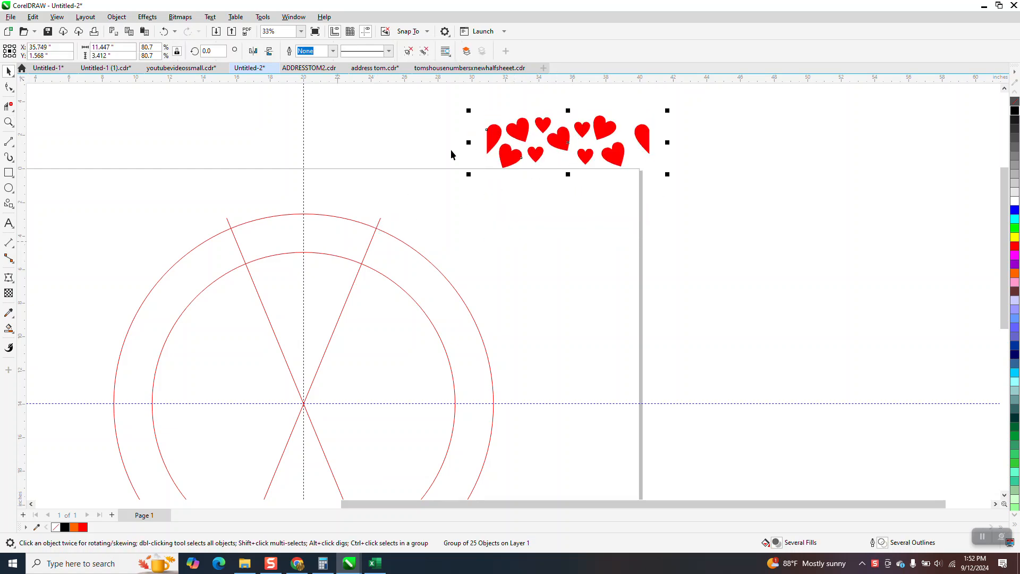
click(12, 335)
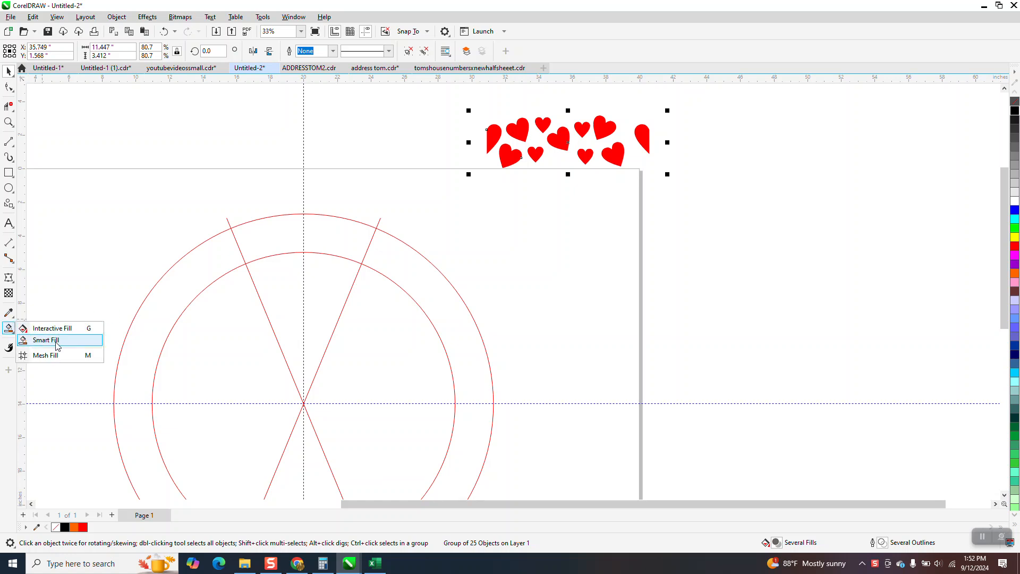
click(56, 345)
click(340, 236)
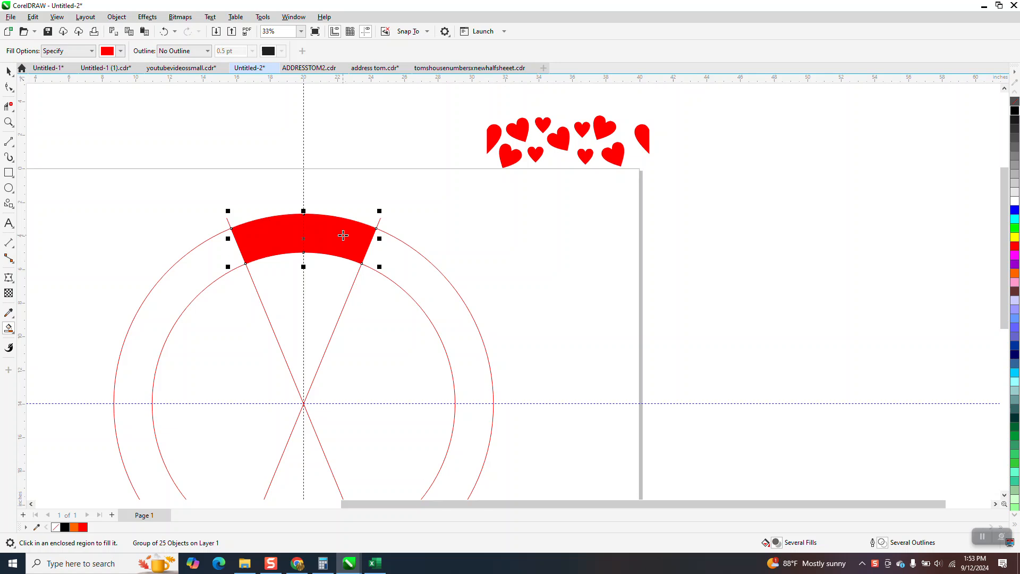
- Move the band shape aside and give it no fill with a black outline
key(Right)
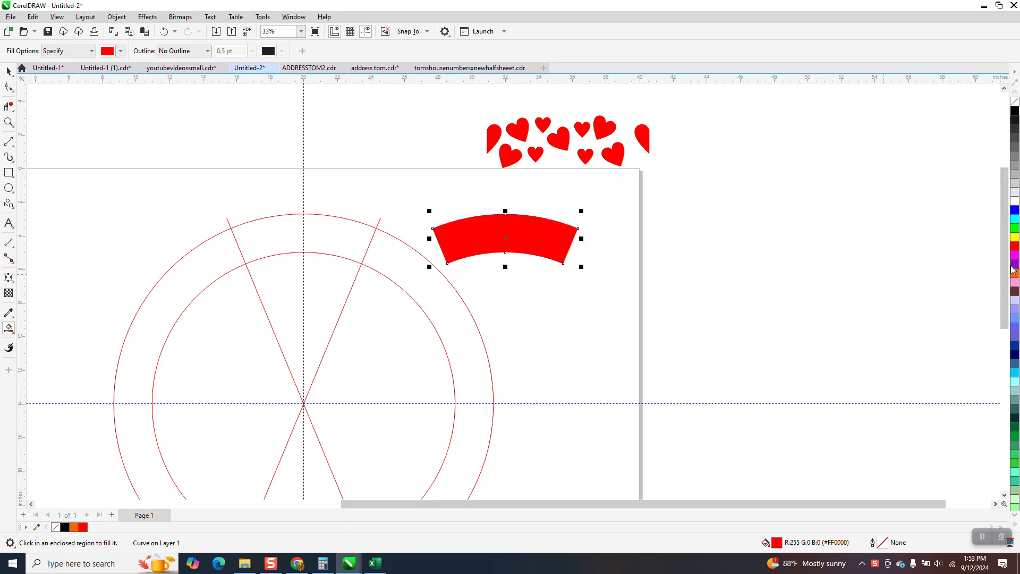
click(1015, 101)
right_click(1015, 113)
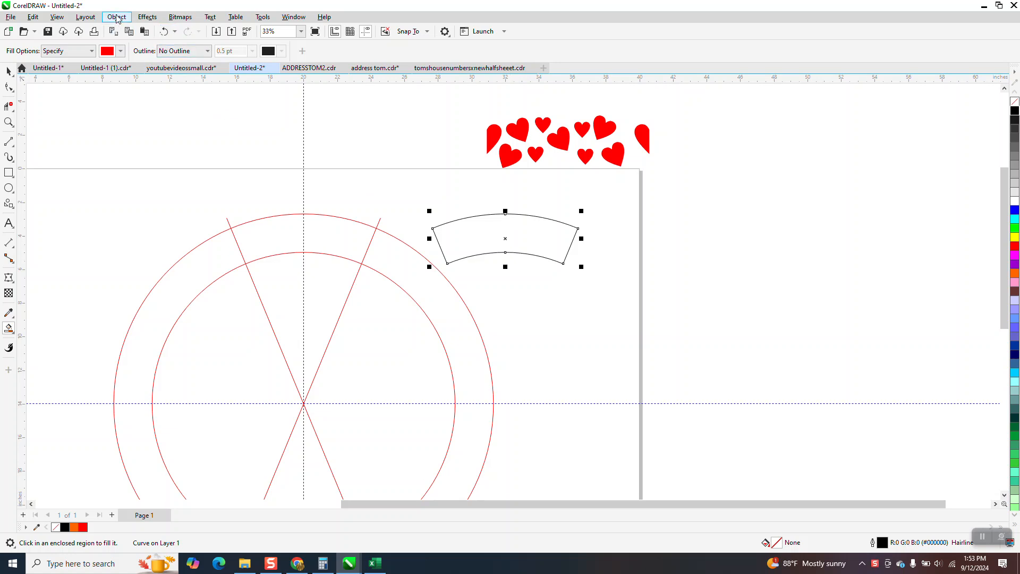
- Open the Envelope docker and fit the hearts group to the outline of the band shape
click(148, 17)
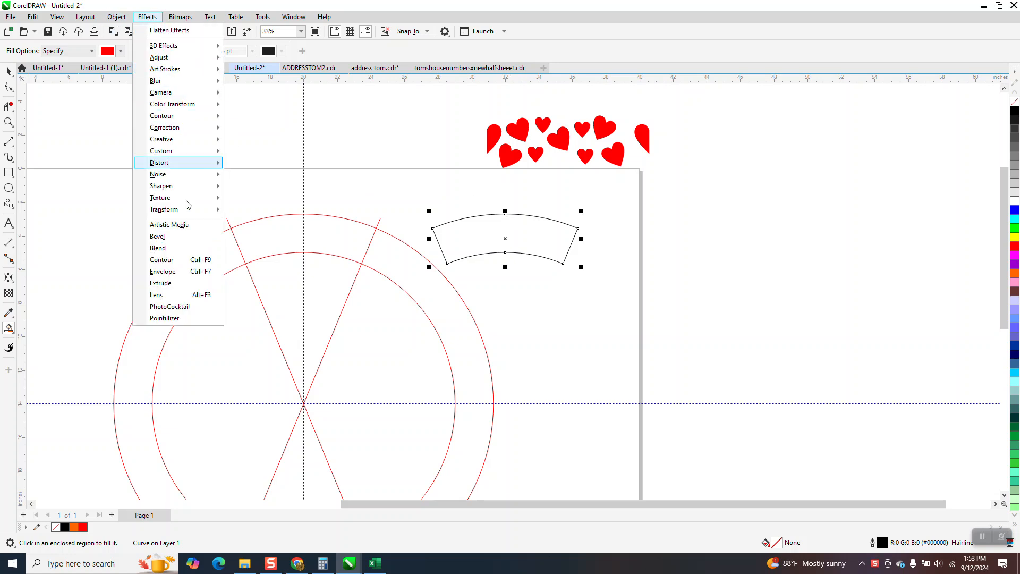
click(192, 272)
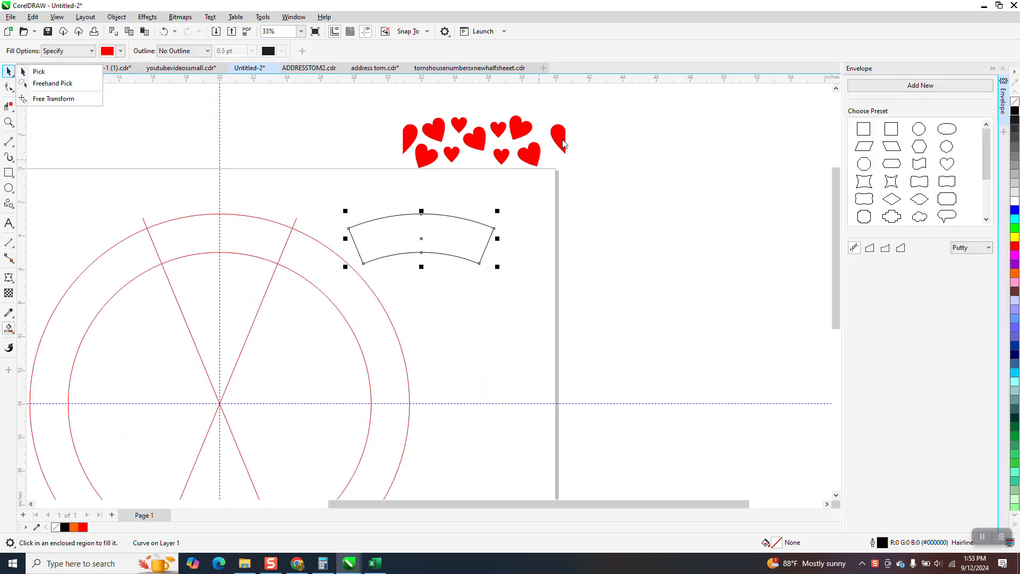
click(562, 140)
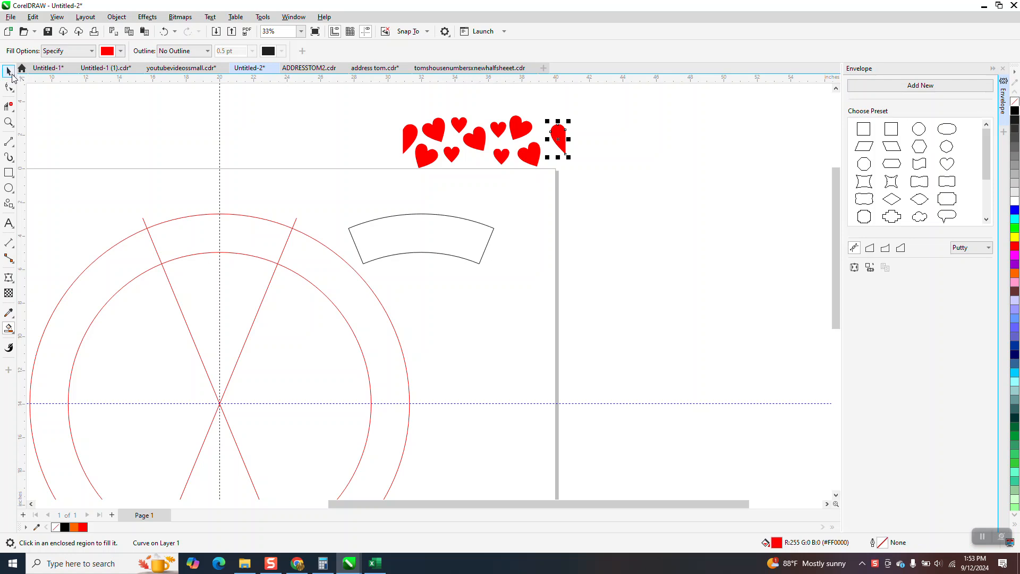
key(space)
click(482, 137)
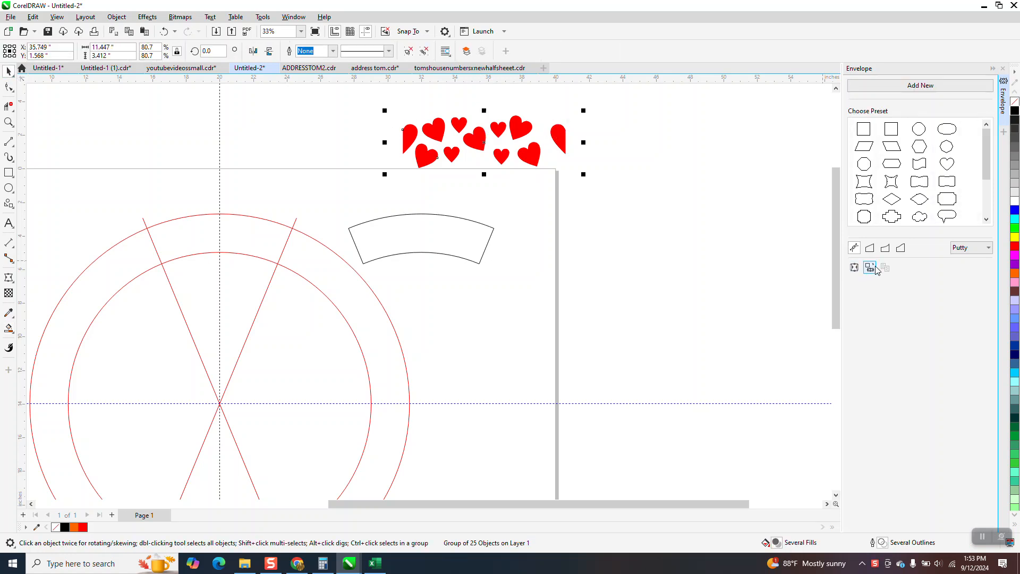
click(874, 271)
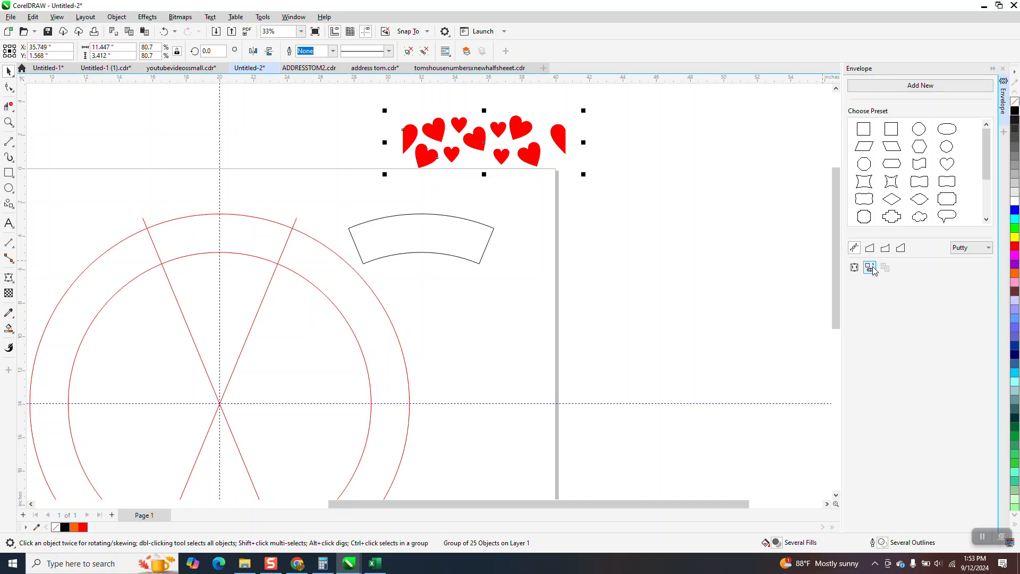
click(424, 252)
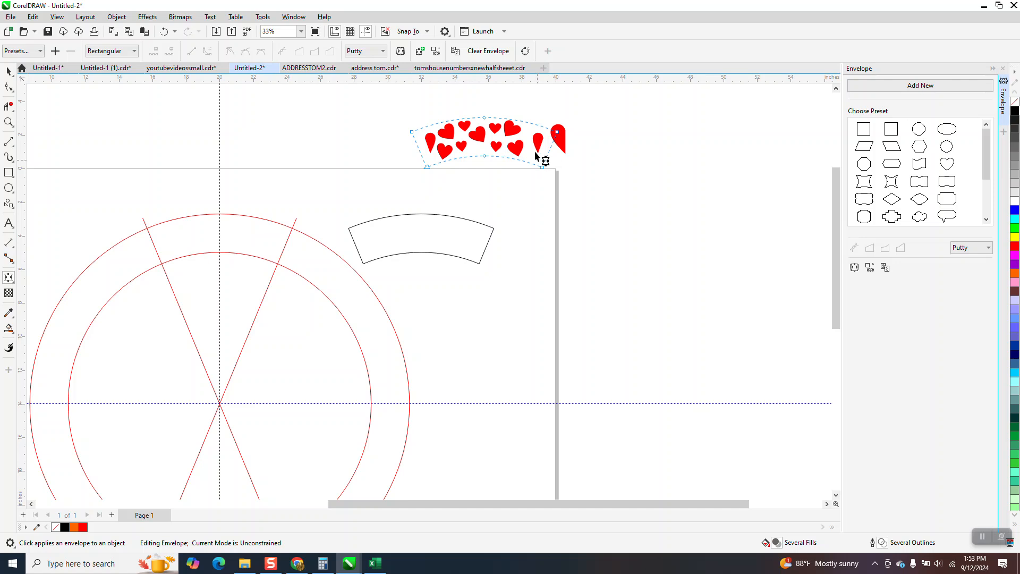
click(8, 72)
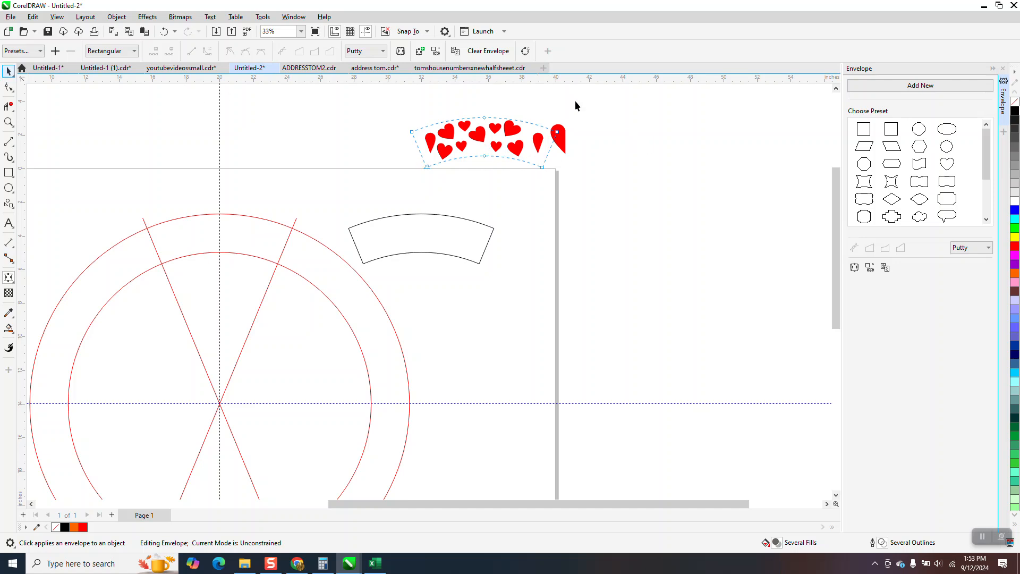
click(620, 107)
- Select the stray heart sticking out of the group and delete it
key(space)
click(561, 137)
click(563, 136)
key(Delete)
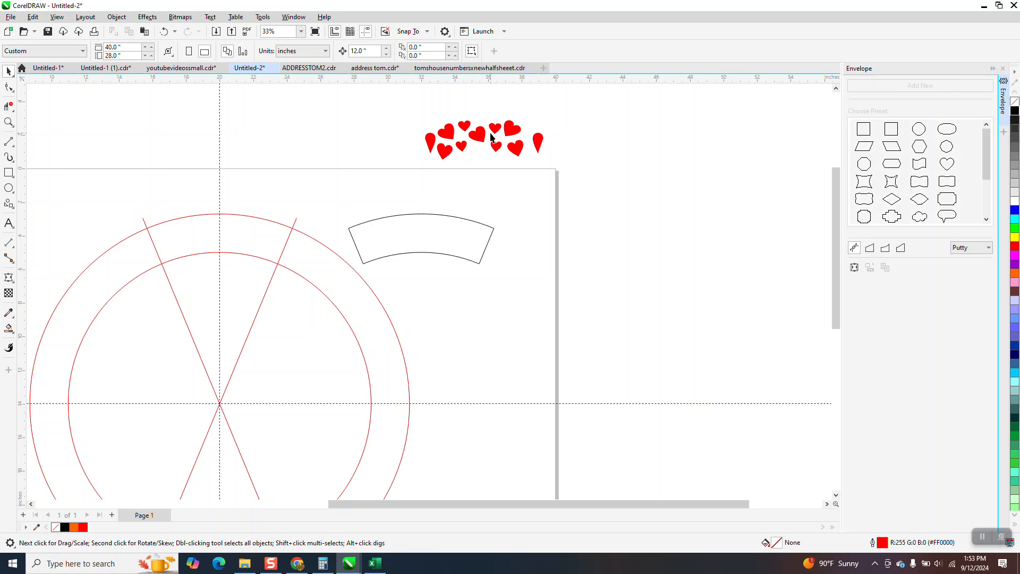
- Reapply the envelope to the hearts group, creating it from the band shape
click(491, 131)
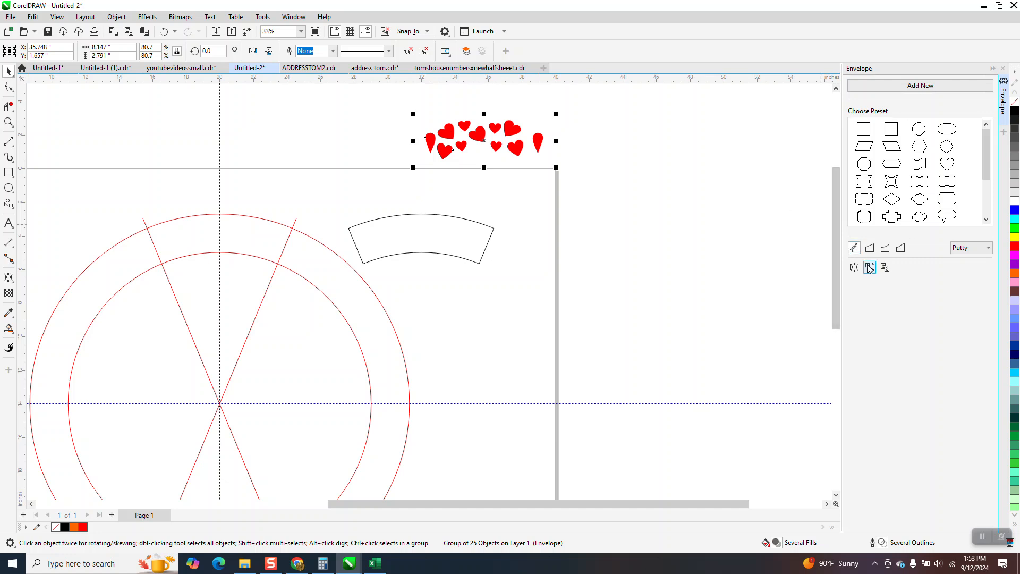
click(444, 237)
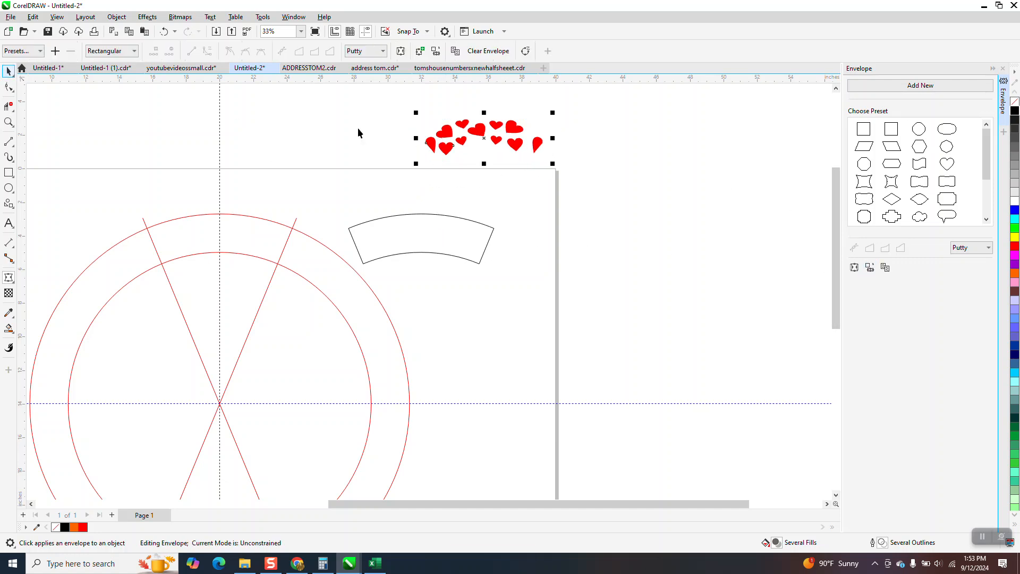
key(space)
click(165, 32)
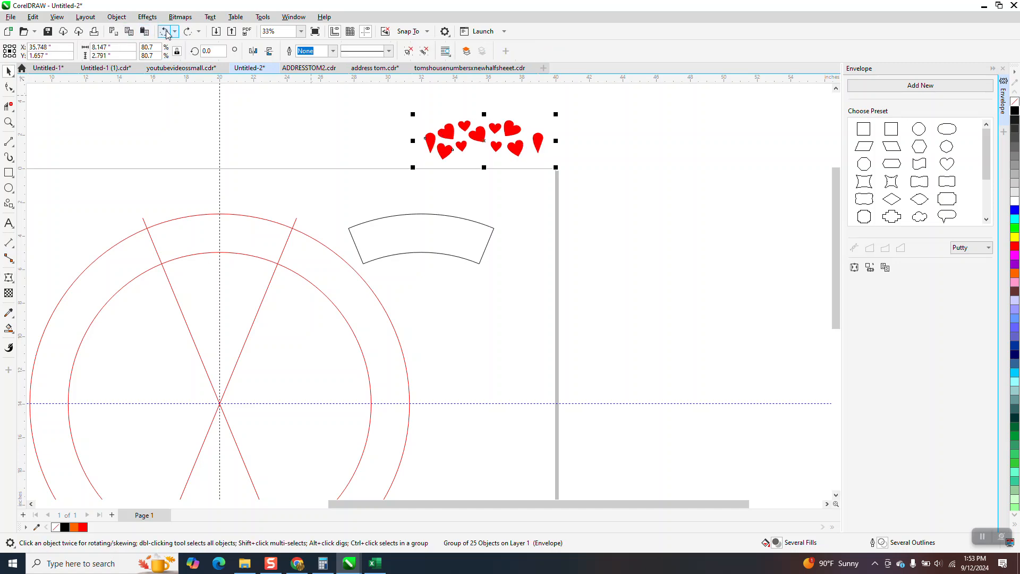
- Switch the document view to Wireframe
click(57, 19)
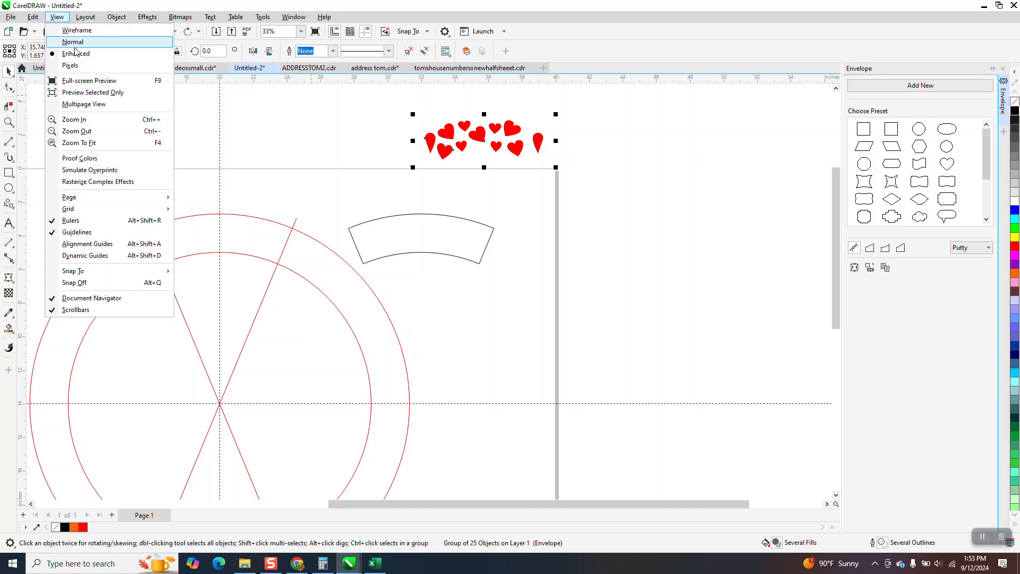
click(79, 30)
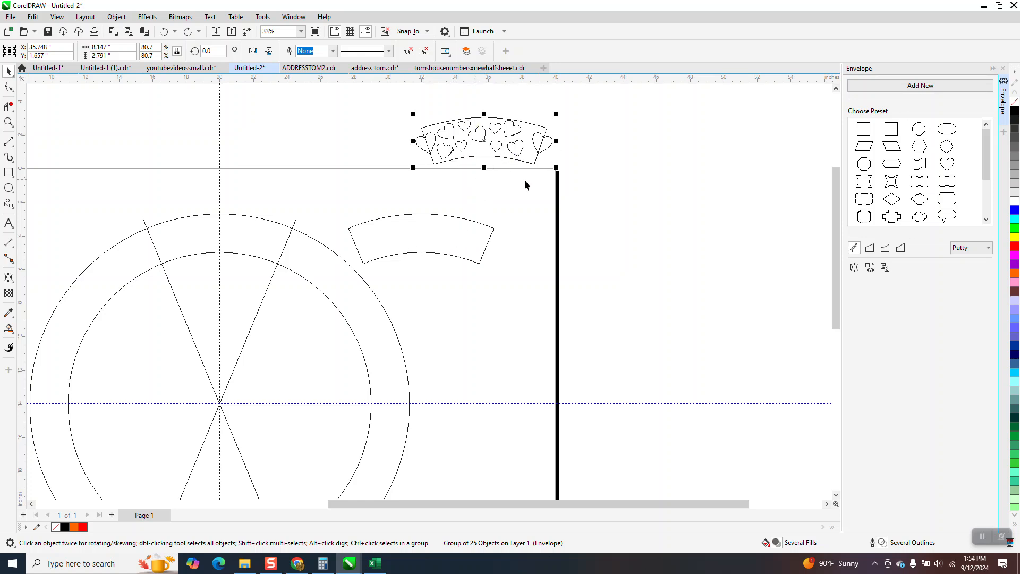
- Draw a rectangle beside the page and set its width to 12 inches
scroll(528, 173, down, 1)
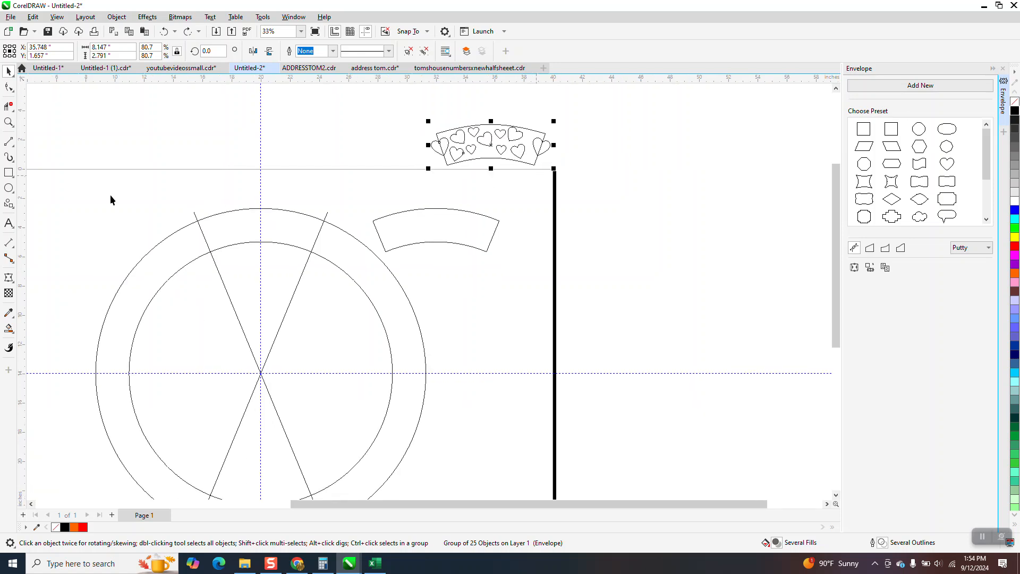
click(9, 173)
drag(587, 202, 717, 246)
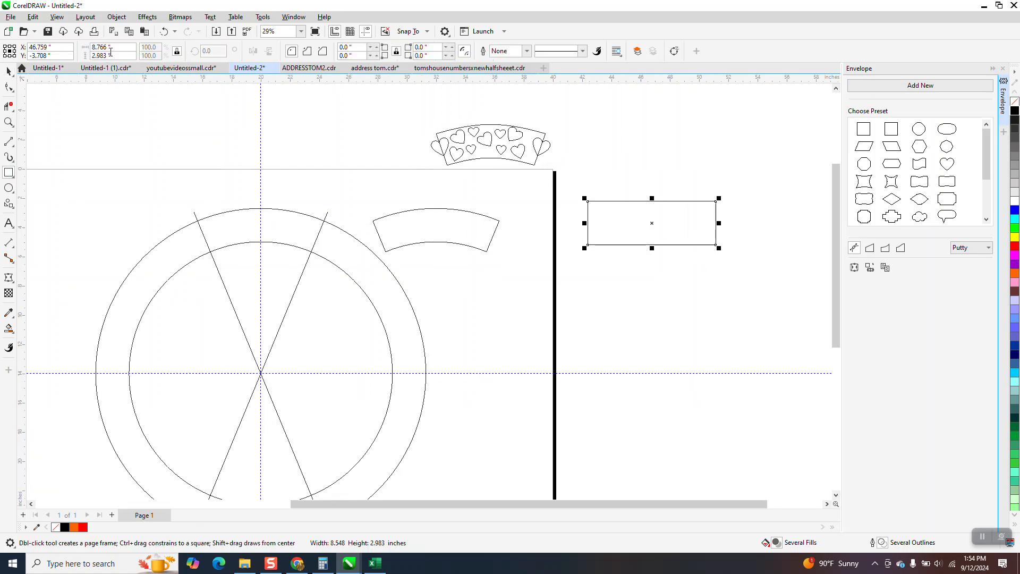
double_click(117, 46)
text(12)
key(Return)
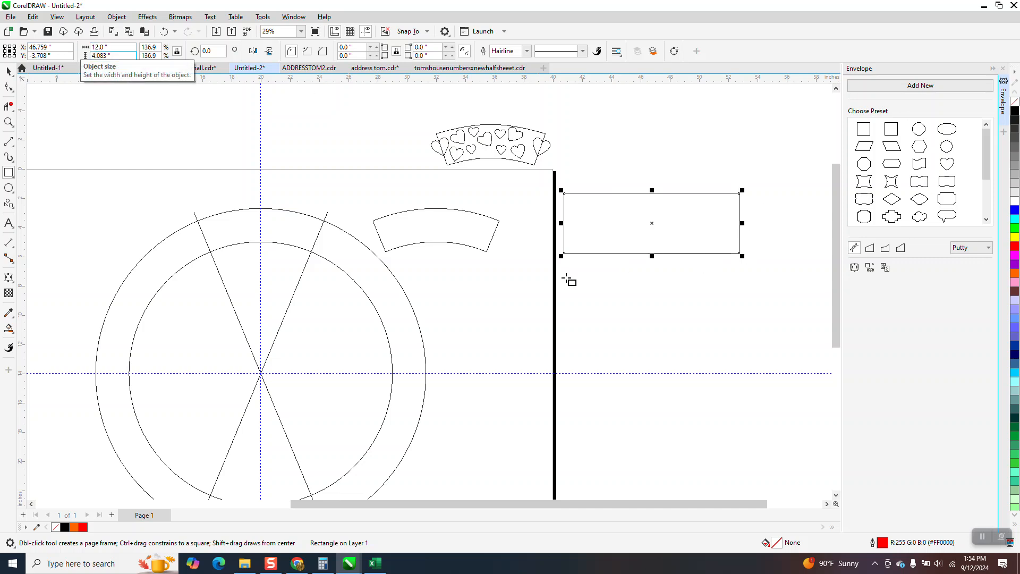
- Move the rectangle and draw a heart with the Common Shapes tool below it
click(8, 71)
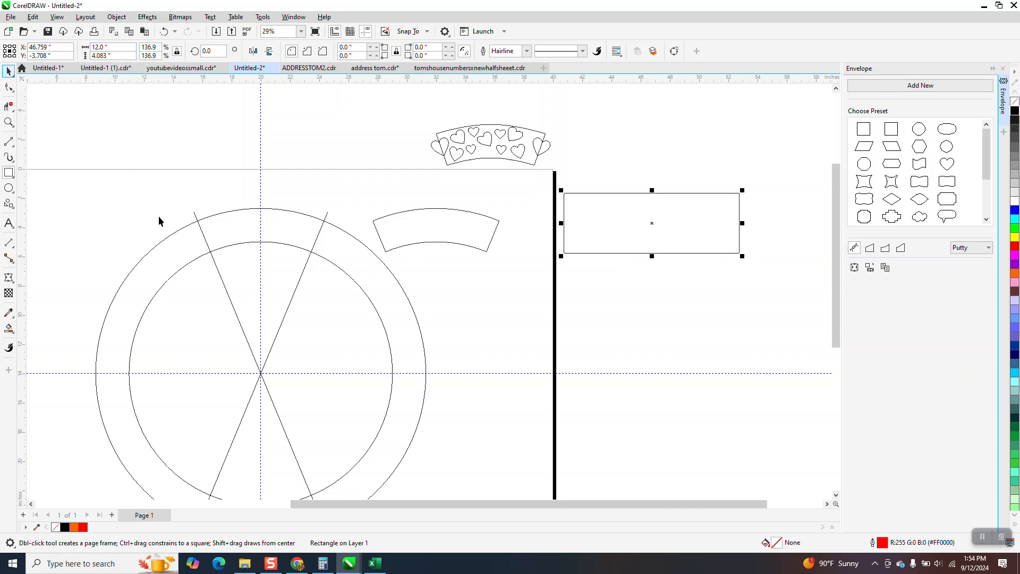
drag(655, 235, 688, 268)
click(12, 208)
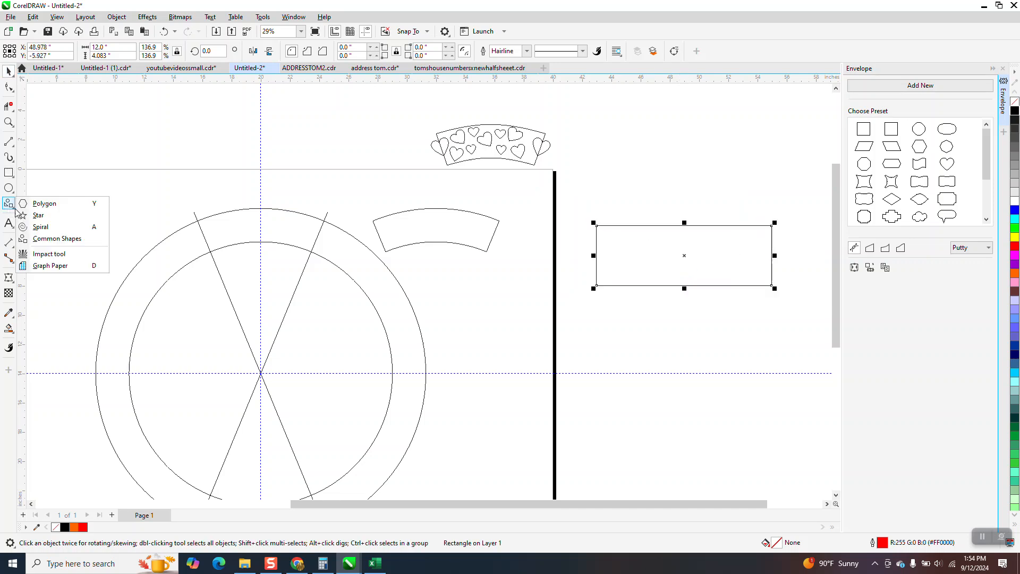
click(53, 239)
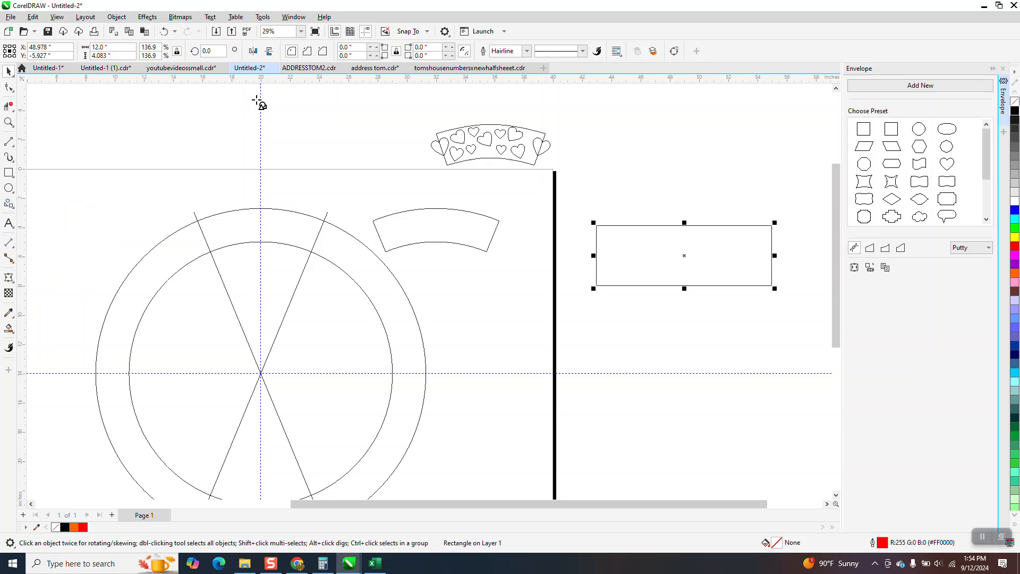
drag(686, 316, 651, 351)
- Place the heart on the rectangle's left edge and copy it onto the right edge
key(space)
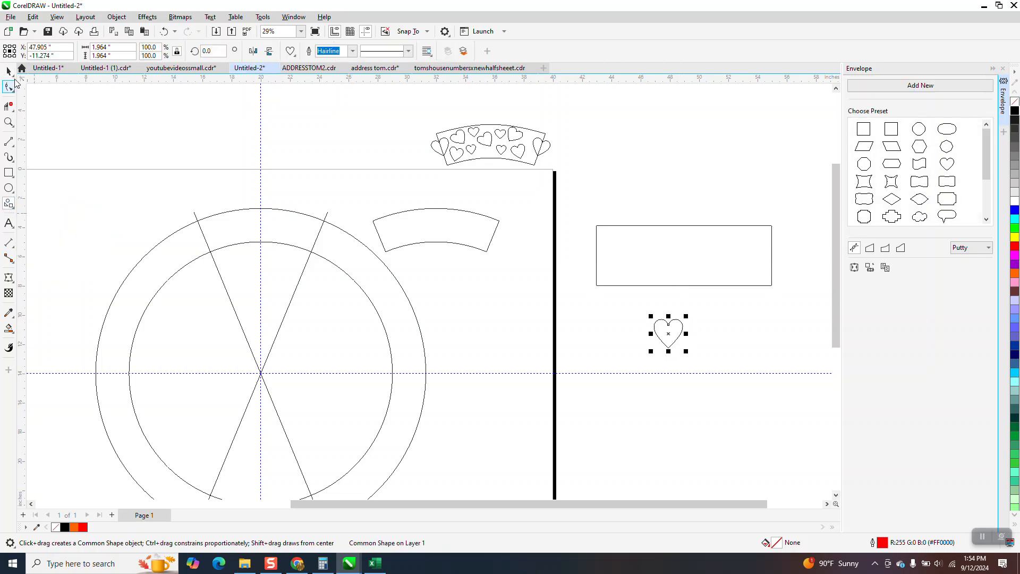
drag(670, 333, 598, 256)
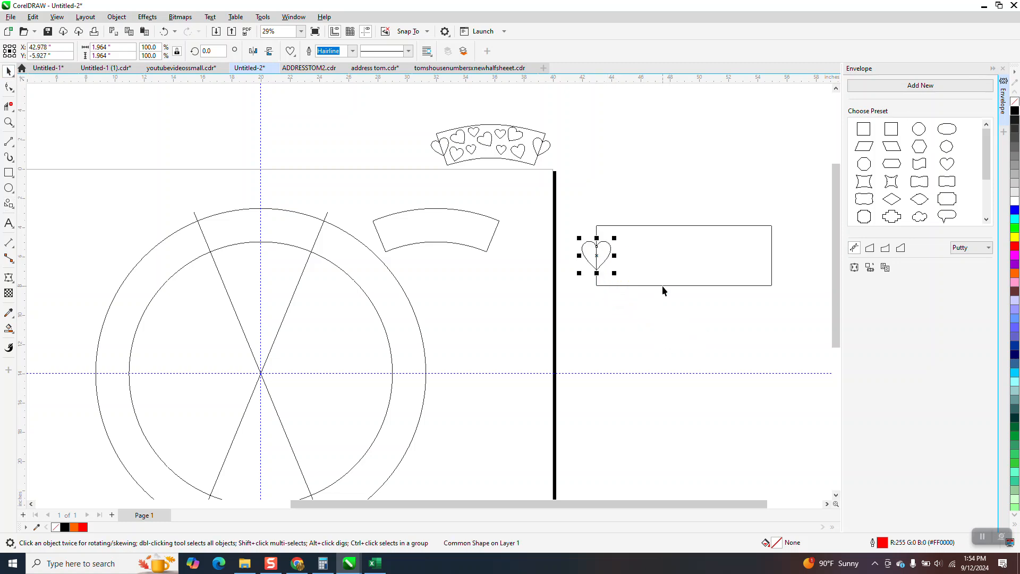
drag(596, 264, 773, 256)
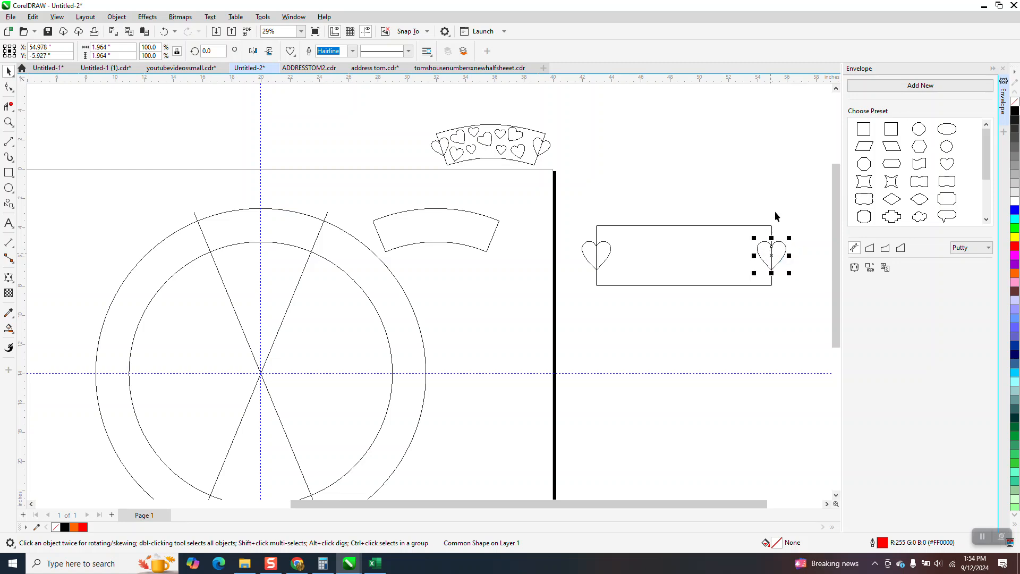
key(XF86Calculator)
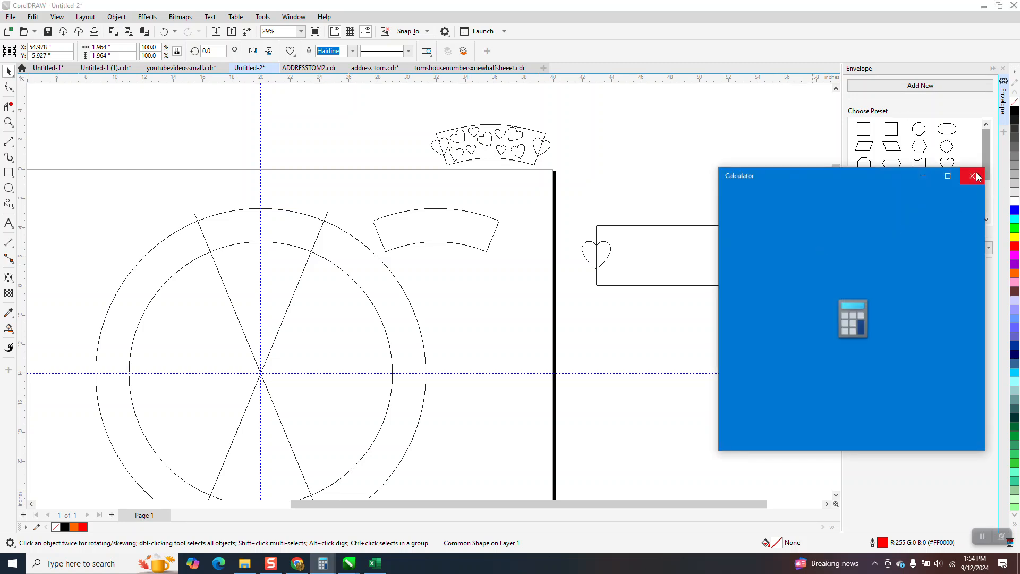
click(977, 176)
key(Delete)
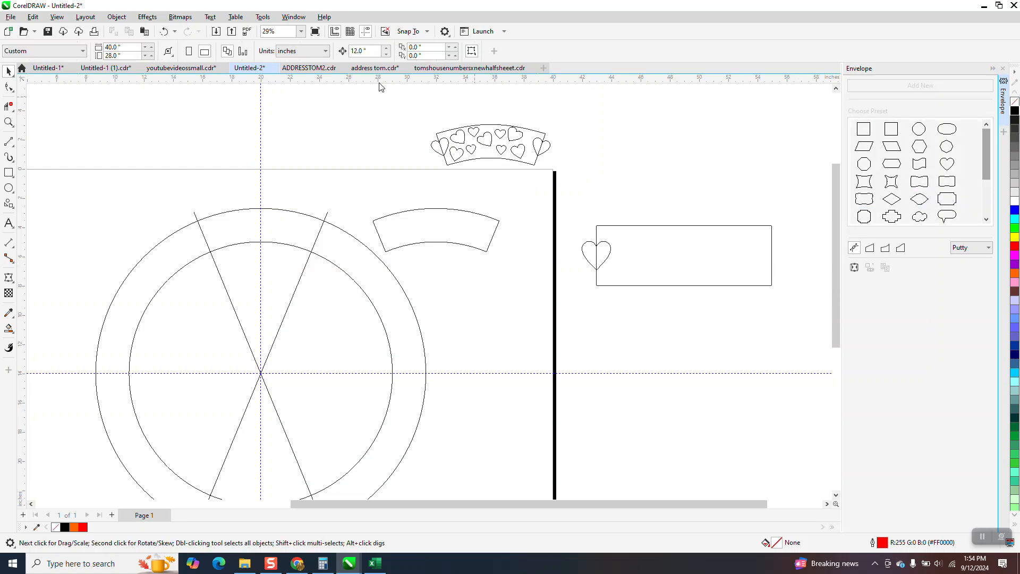
click(610, 254)
key(ctrl+z)
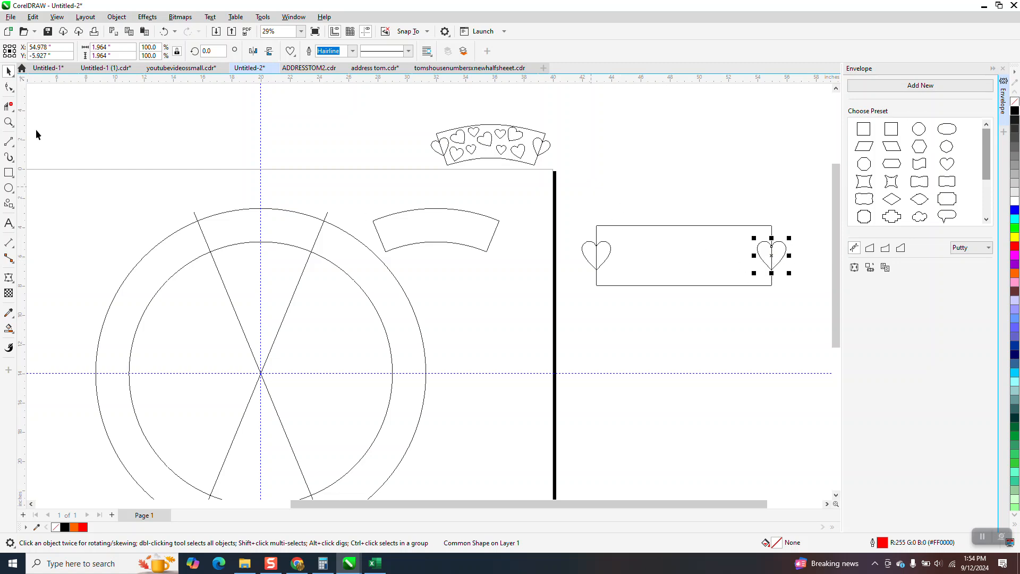
- Zoom into the rectangle, duplicate the left heart inside it and rotate the copy about 25 degrees
click(8, 123)
drag(556, 203, 761, 318)
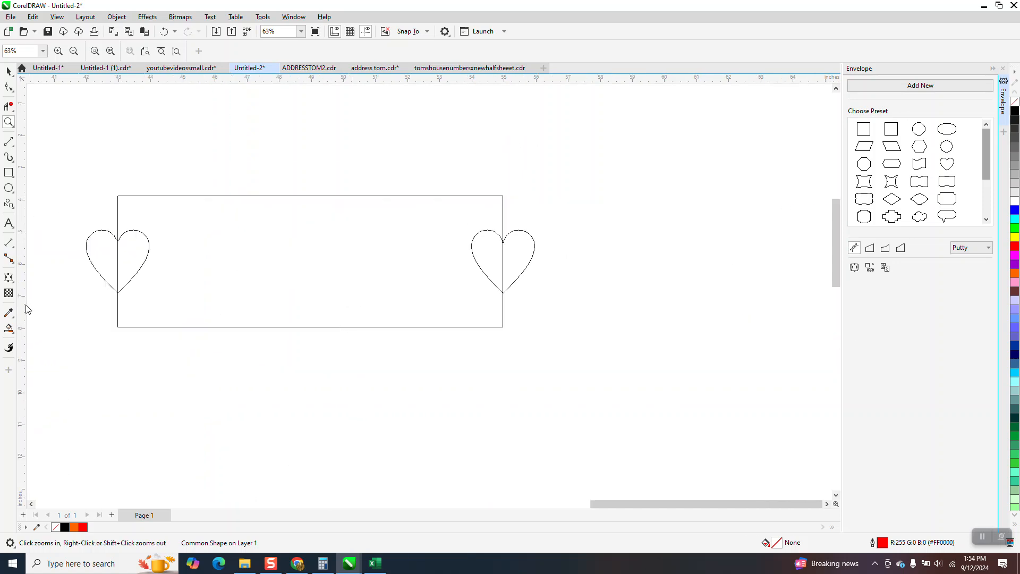
click(8, 70)
click(143, 237)
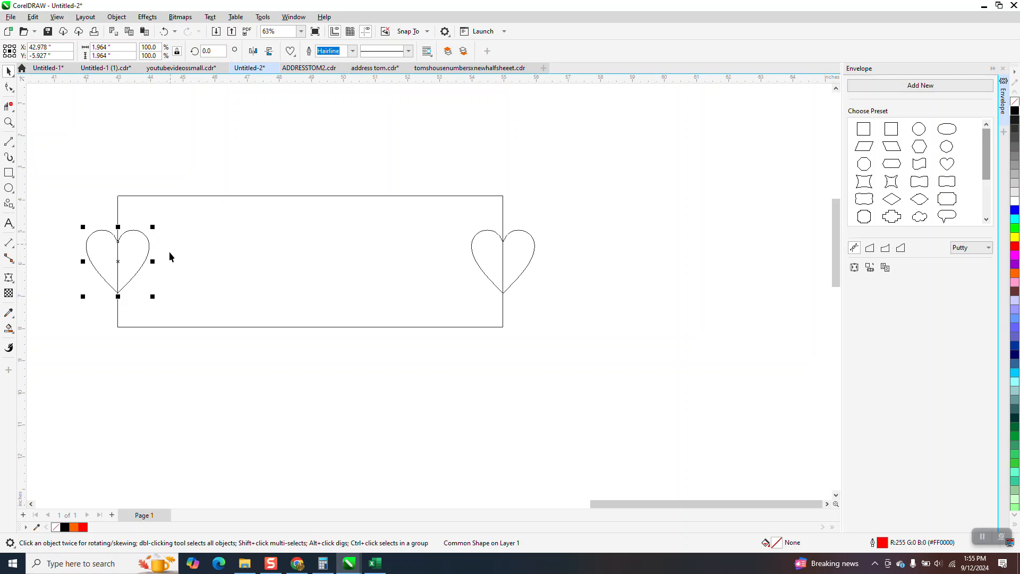
drag(118, 266, 194, 243)
click(195, 242)
drag(229, 209, 218, 180)
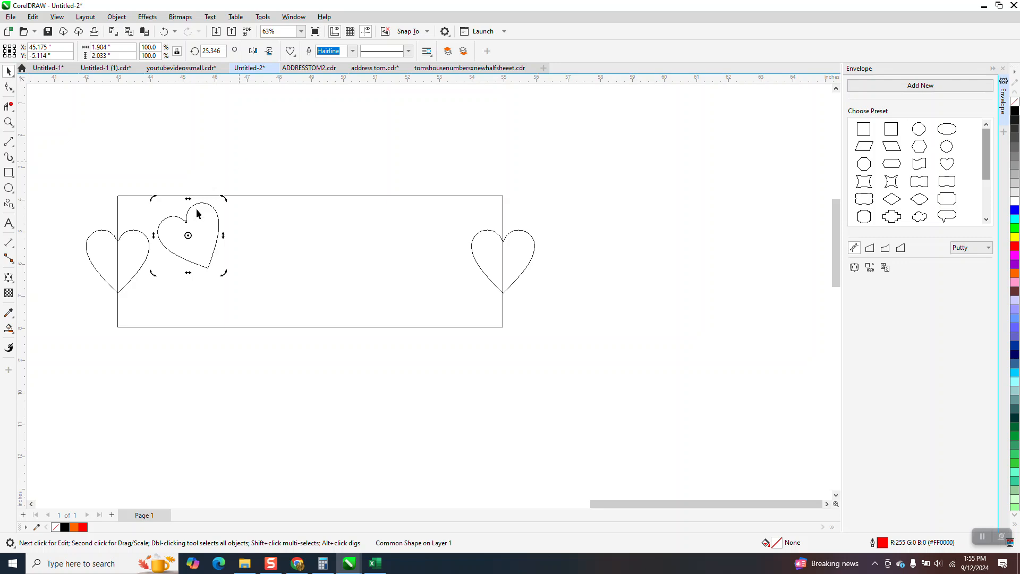
- Duplicate the tilted heart across the rectangle, scaling a copy smaller and repeating the duplicate
click(189, 236)
drag(189, 237, 319, 243)
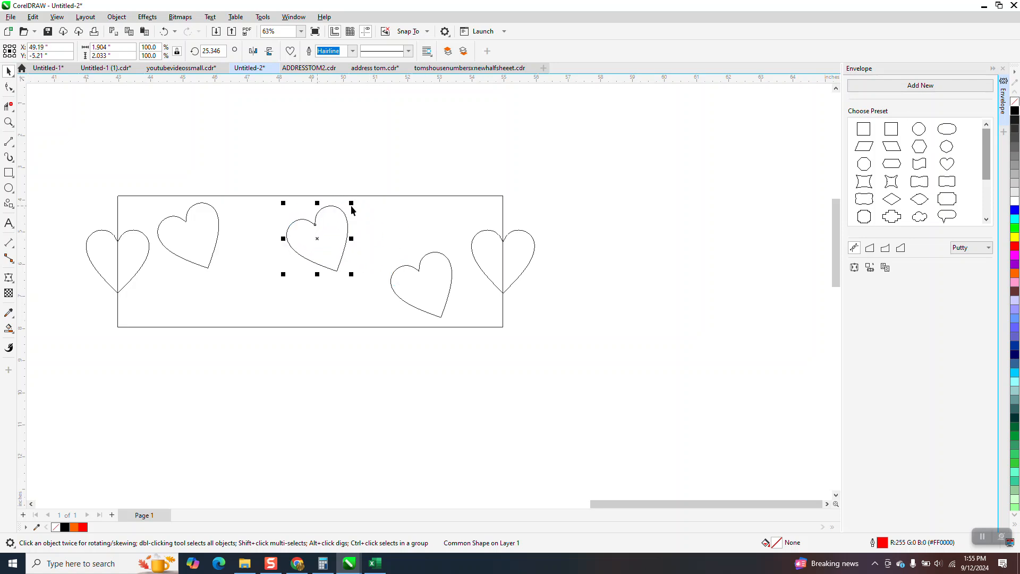
drag(350, 205, 336, 221)
drag(305, 254, 271, 295)
key(ctrl+r)
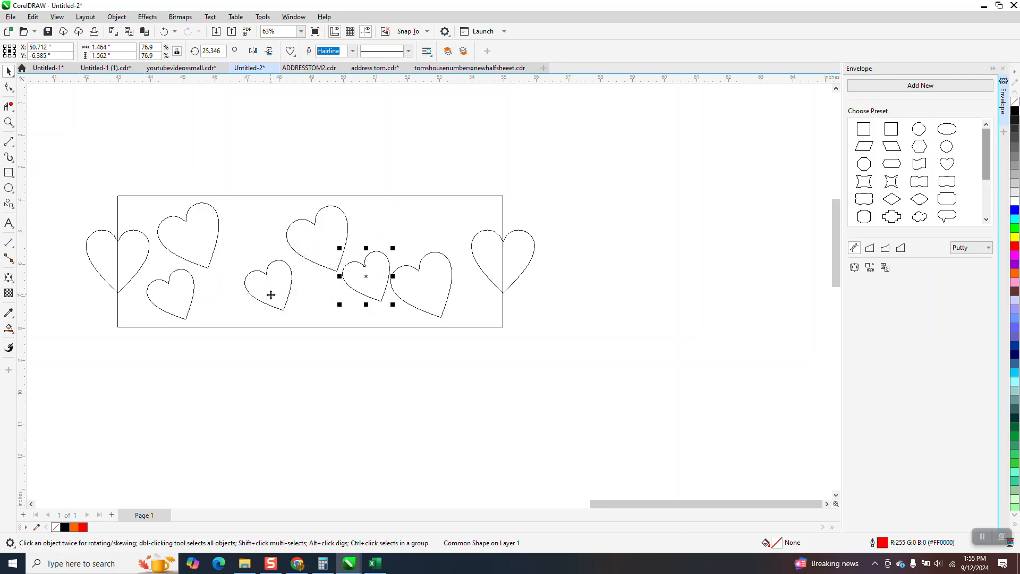
- Add more resized, mirrored heart copies until the rectangle is filled with scattered hearts
drag(366, 276, 394, 226)
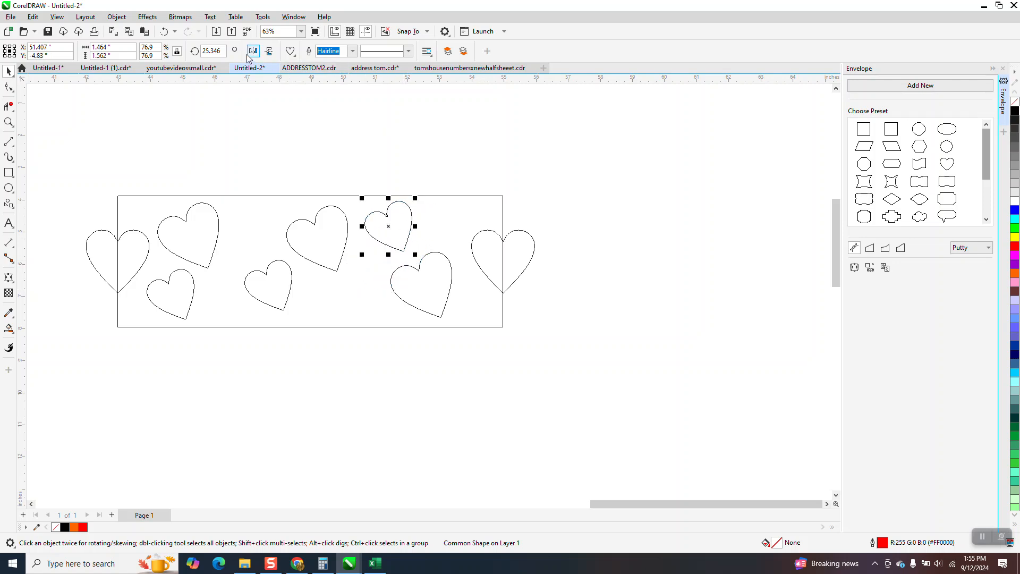
click(269, 54)
mouse_move(395, 228)
mouse_down()
mouse_move(375, 284)
mouse_move(352, 298)
mouse_move(266, 241)
mouse_up()
click(398, 234)
drag(415, 198, 269, 299)
scroll(452, 250, down, 1)
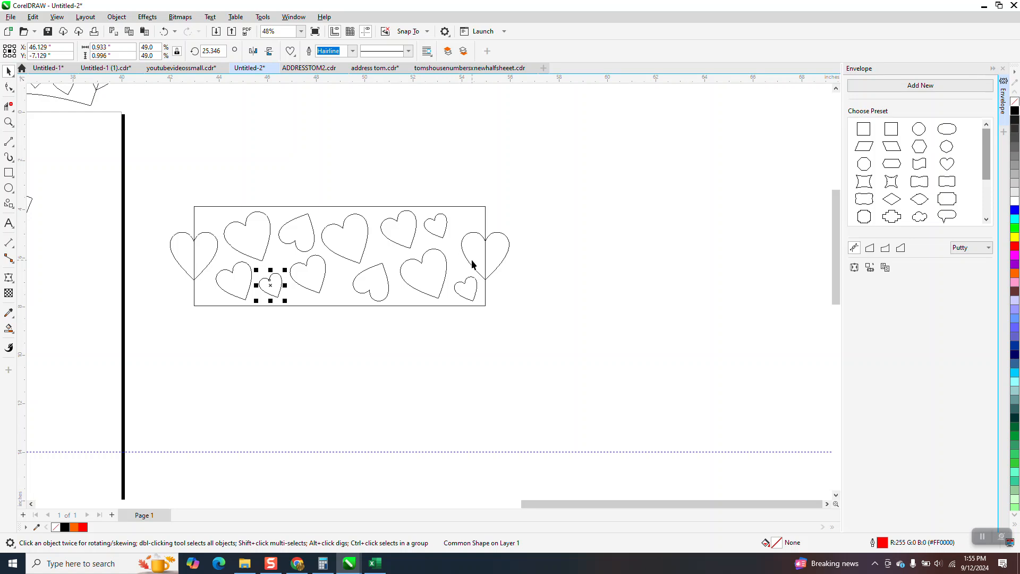
scroll(472, 265, down, 1)
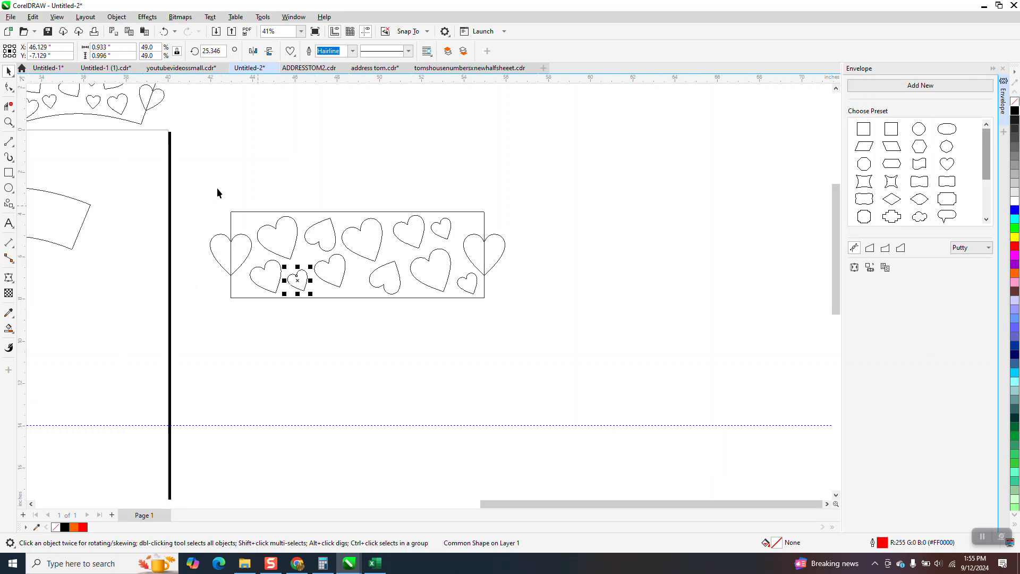
- Smart-fill the clipped left heart inside the rectangle in red and switch the view to Enhanced
click(322, 91)
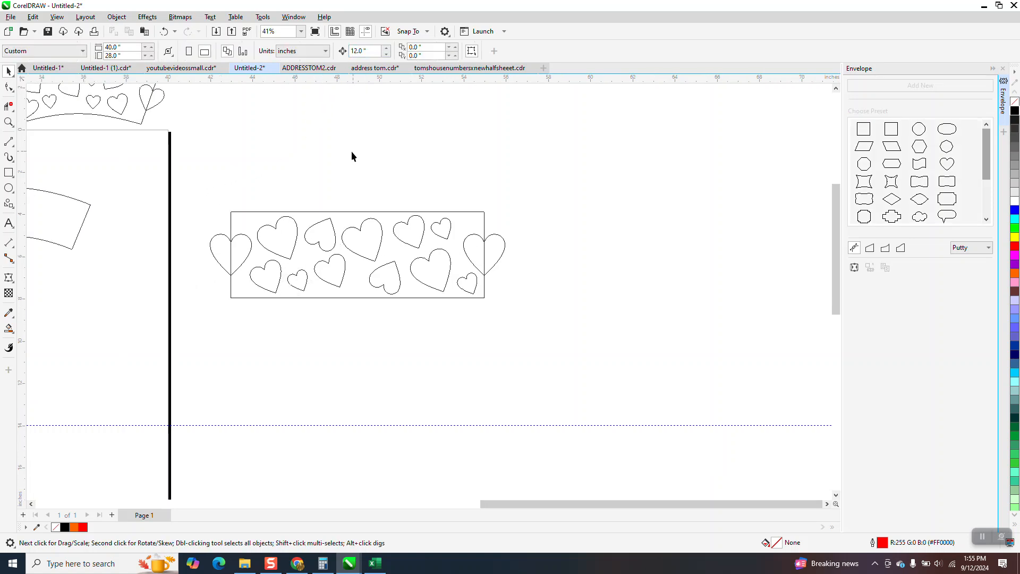
click(10, 329)
click(244, 249)
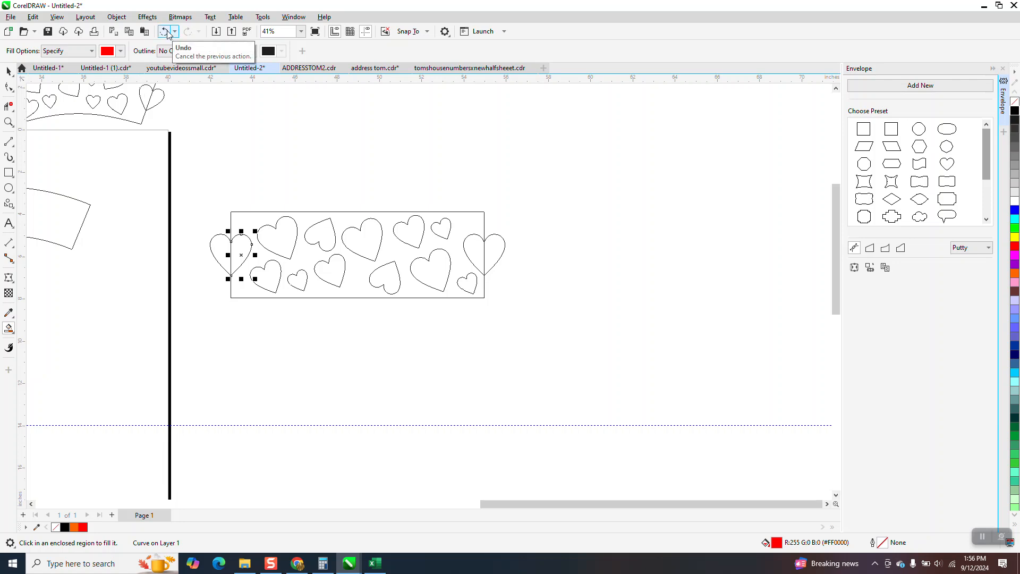
click(57, 17)
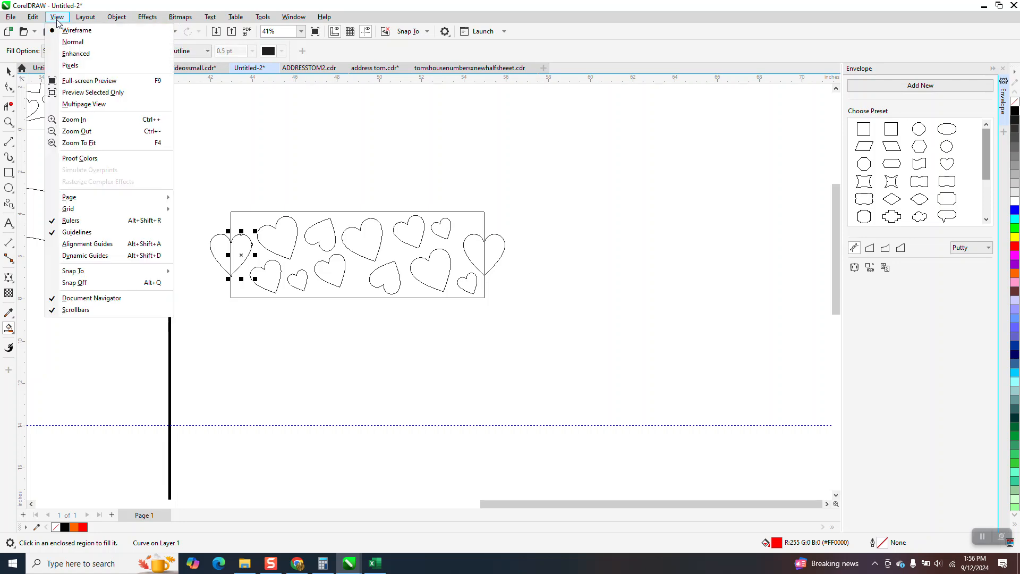
click(76, 54)
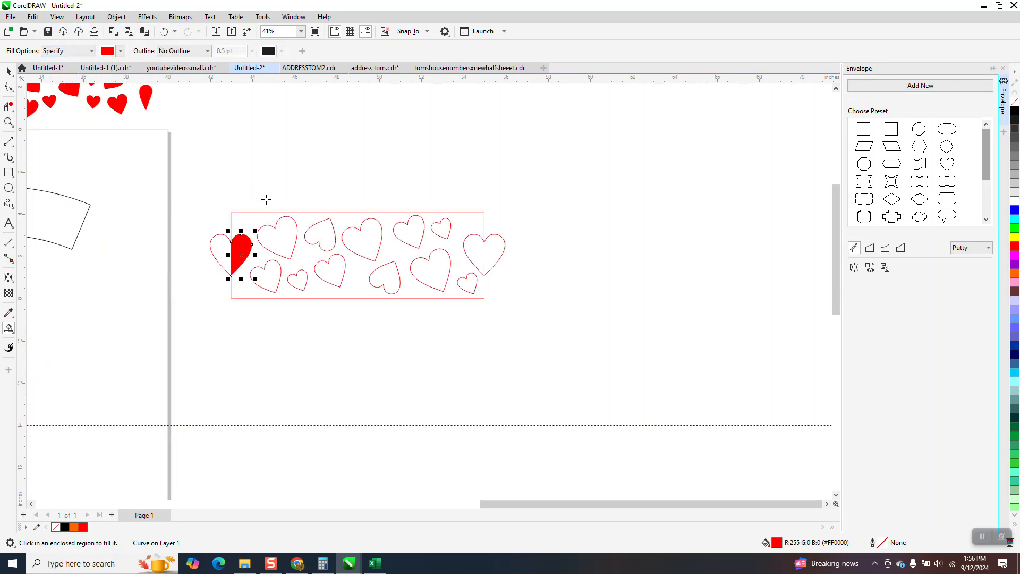
key(Down)
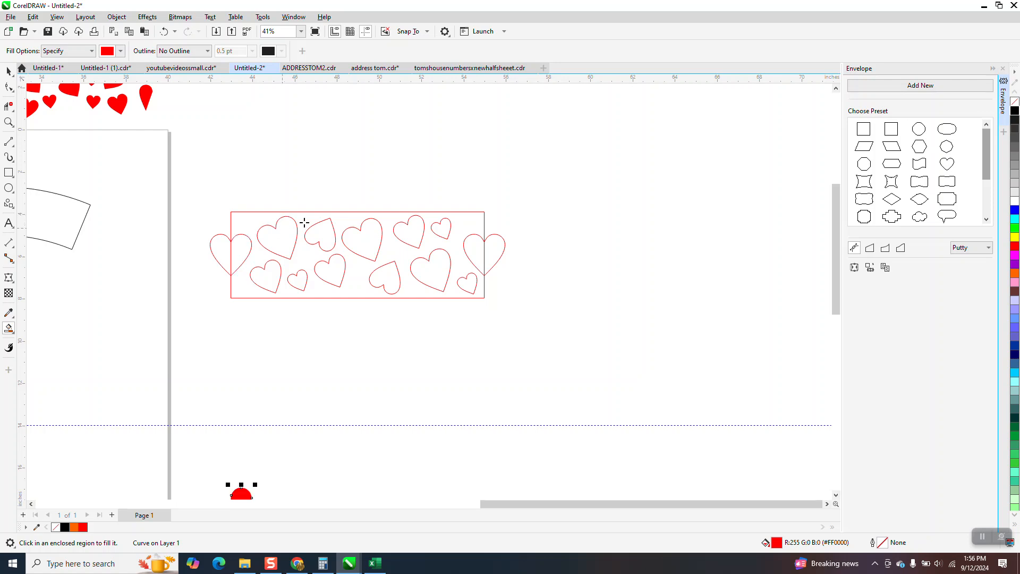
click(165, 32)
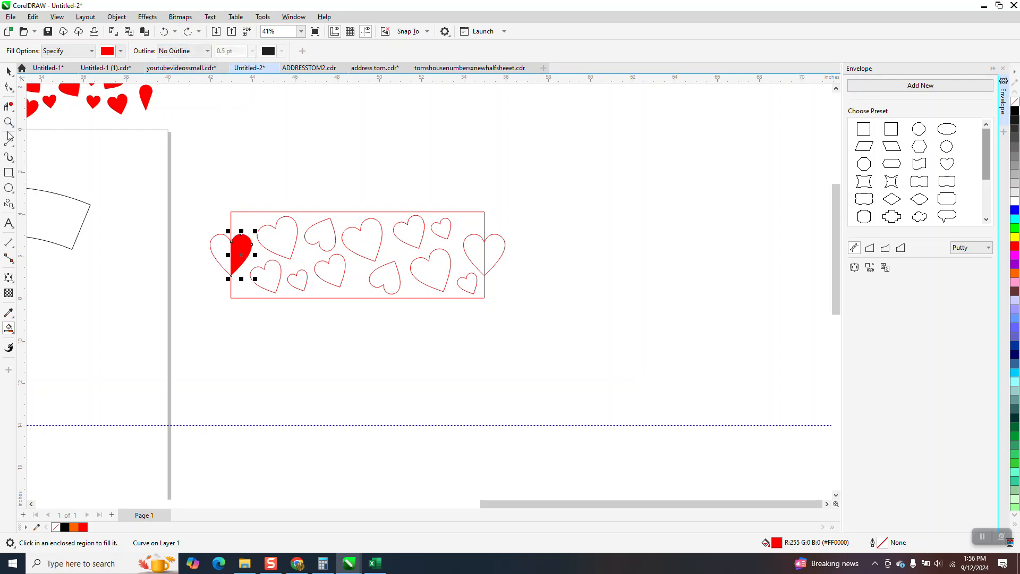
- Set the nudge distance to 6 inches
click(292, 101)
click(371, 51)
triple_click(371, 52)
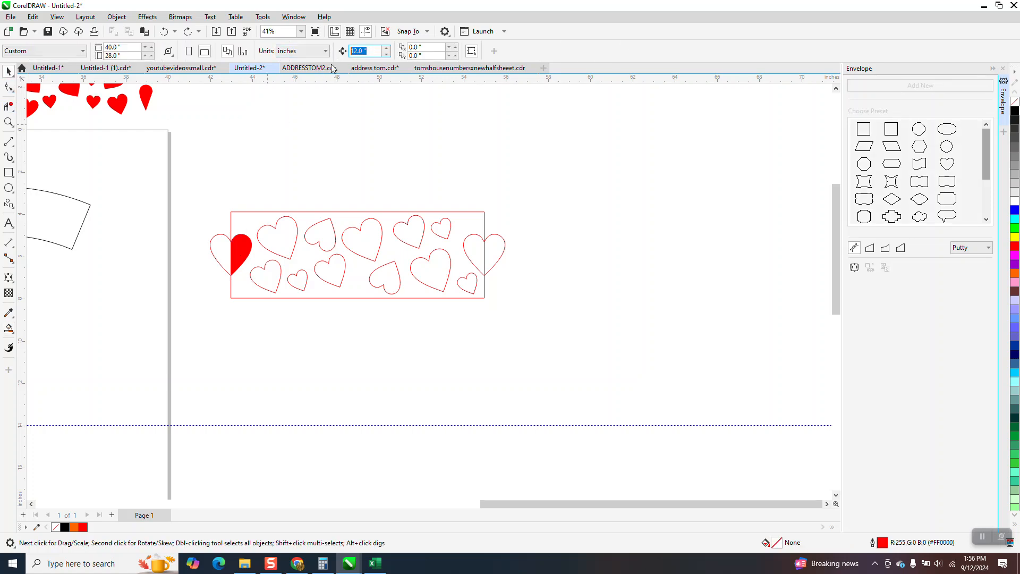
text(6)
key(Return)
- Smart-fill the hearts in the left half of the rectangle, nudging each new fill down 6 inches
click(240, 249)
key(Down)
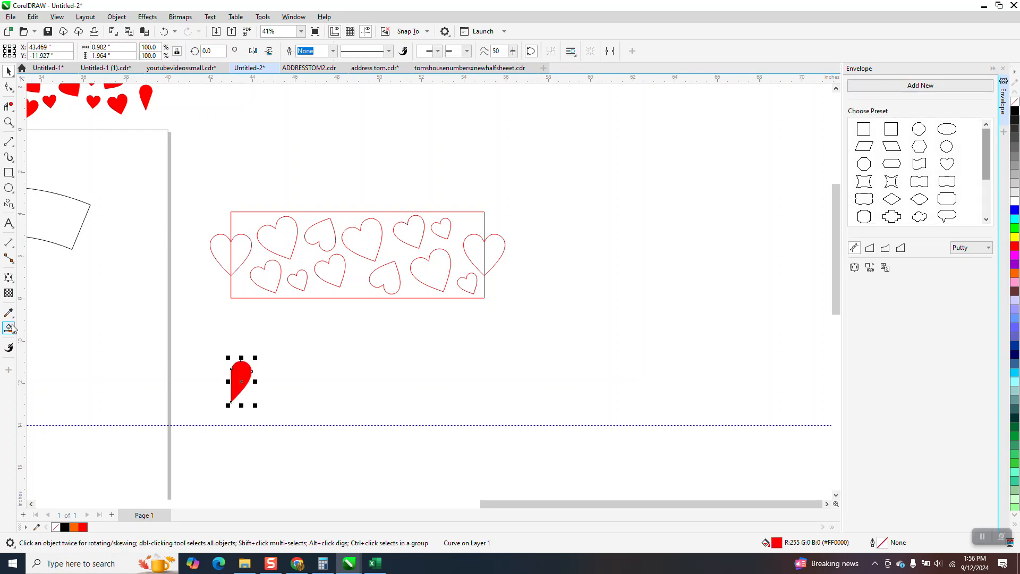
click(277, 238)
key(Down)
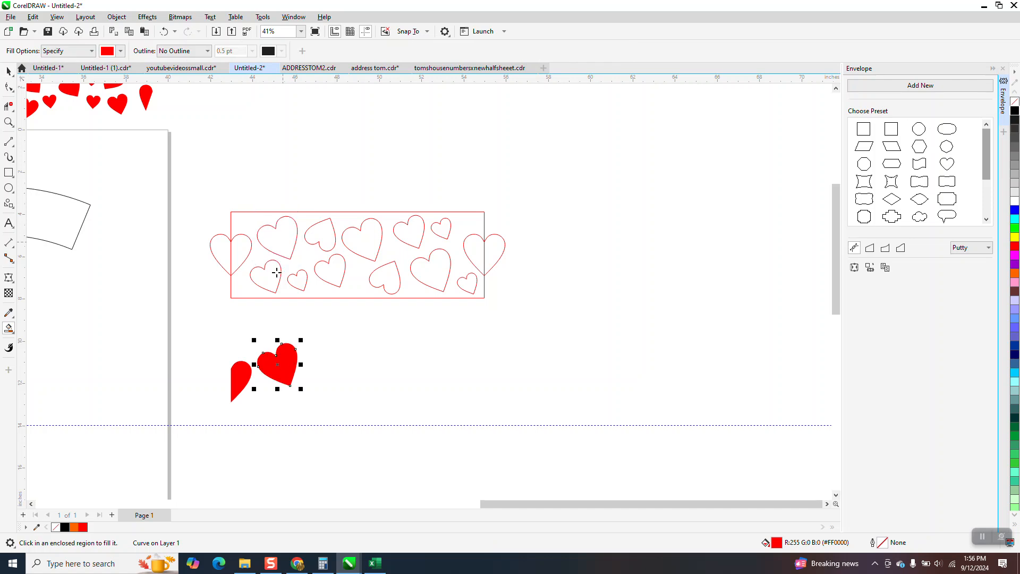
click(273, 272)
key(Down)
click(305, 282)
key(Down)
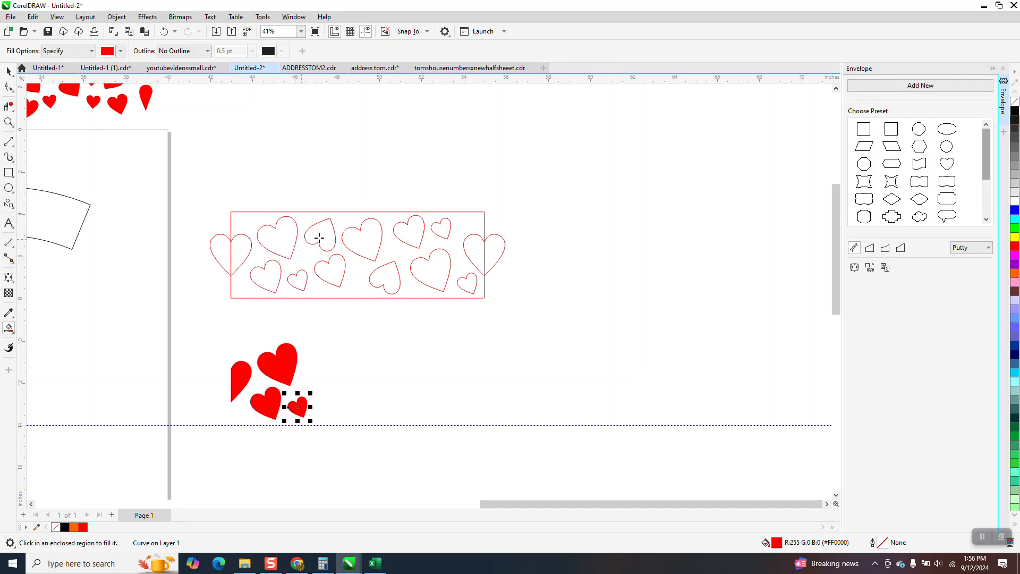
click(325, 241)
key(Down)
click(329, 270)
key(Down)
- Smart-fill the remaining hearts, including the clipped right heart, nudging each fill down 6 inches
click(361, 242)
key(Down)
click(385, 278)
key(Down)
click(406, 234)
key(Down)
click(441, 228)
key(Down)
click(438, 268)
key(Down)
click(467, 281)
key(Down)
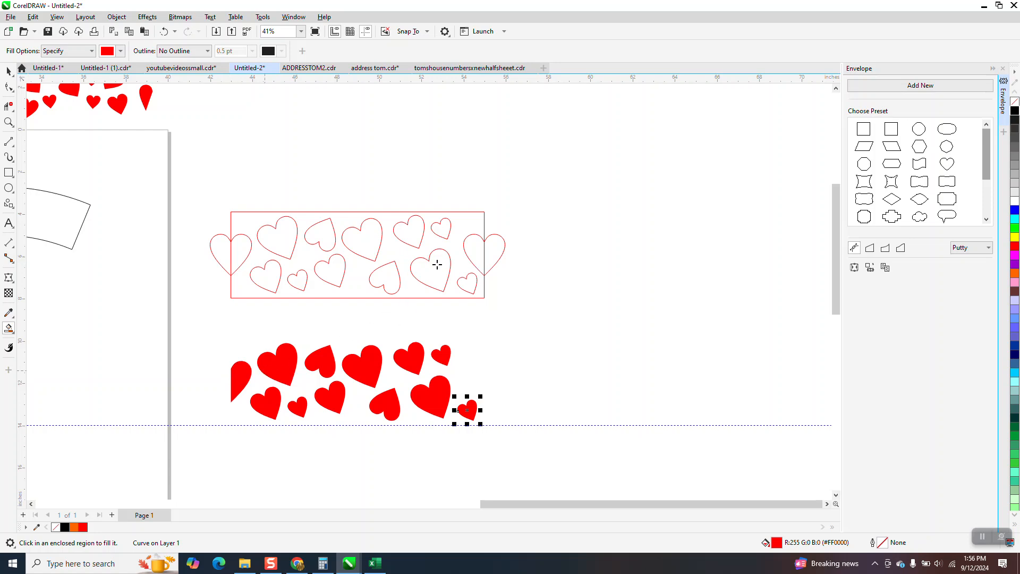
click(494, 250)
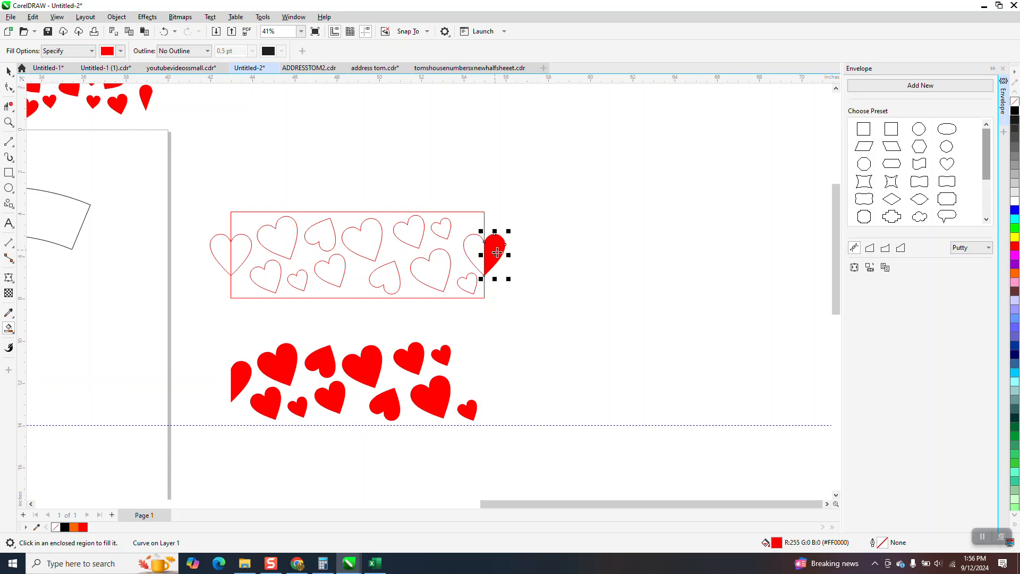
key(Down)
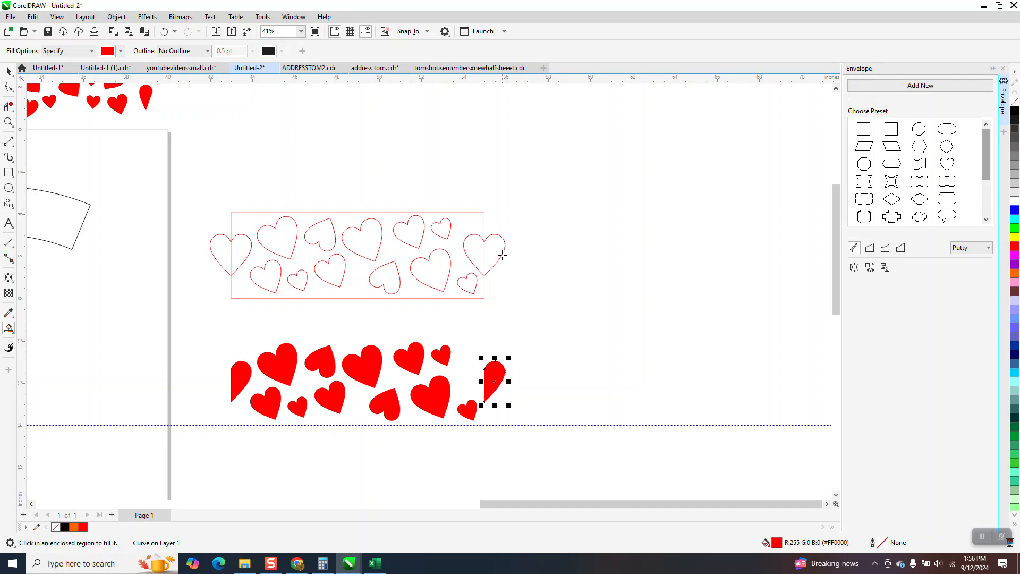
key(Up)
click(478, 246)
key(Down)
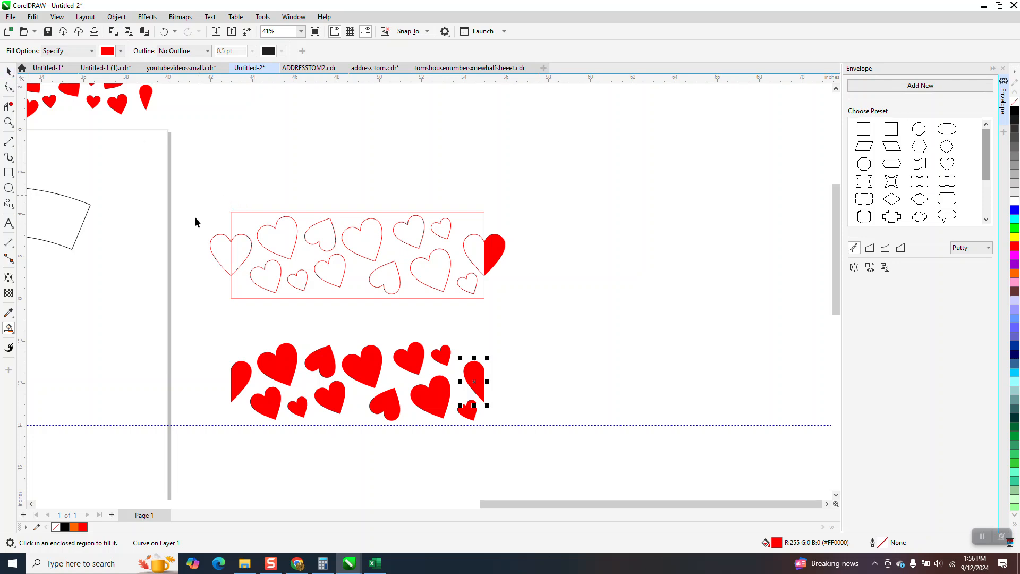
- Delete the leftover template outlines, then select all the red heart fills and group them
key(space)
key(Delete)
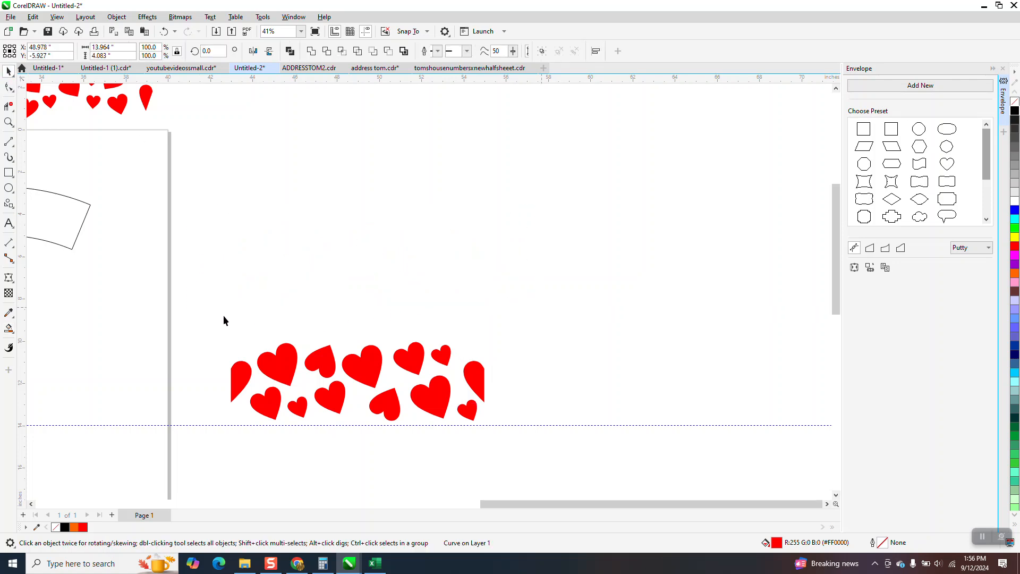
drag(198, 319, 562, 425)
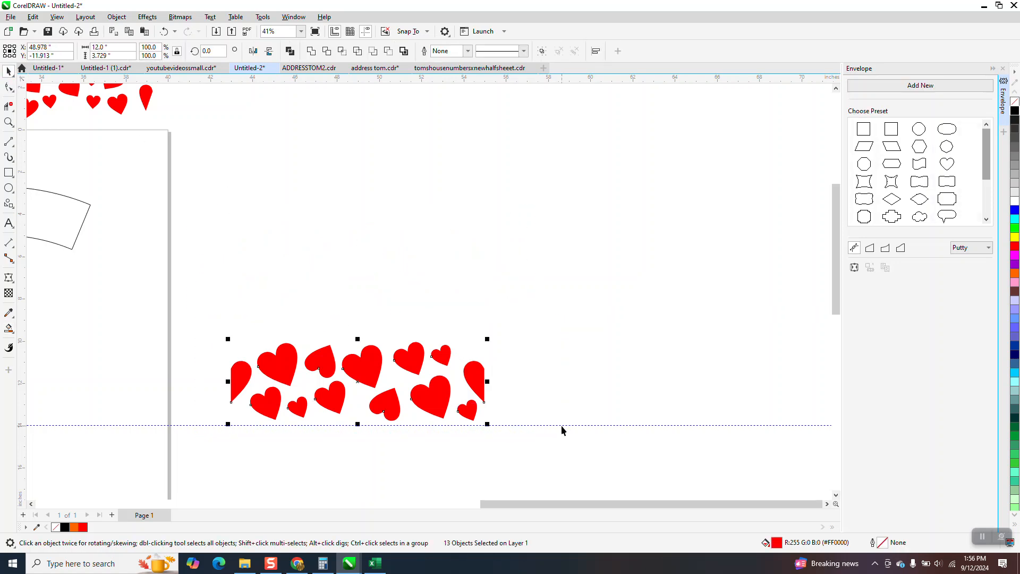
scroll(626, 409, down, 1)
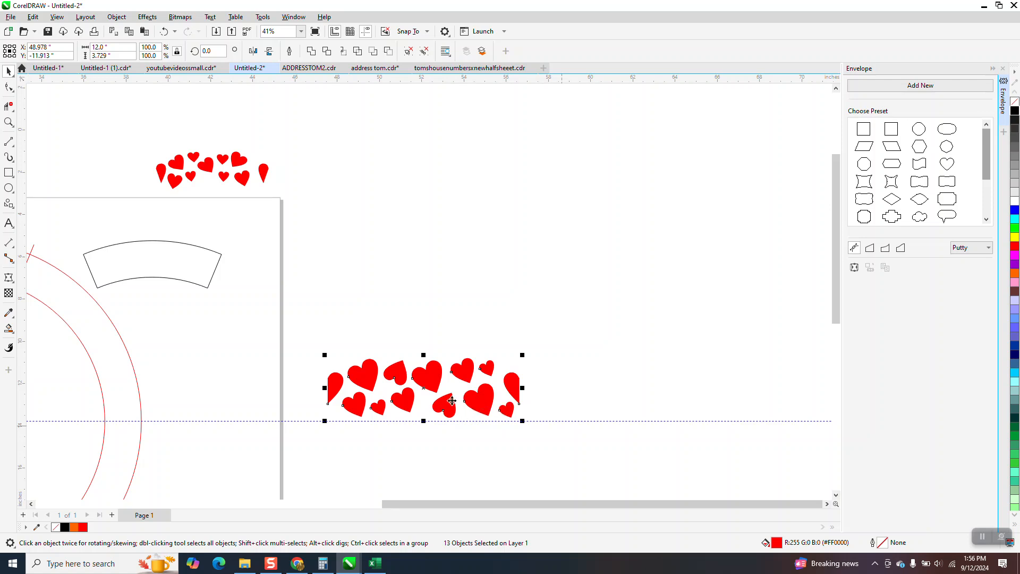
key(ctrl+g)
- Move the heart group up and shape it to the curved band using Envelope's create-from option
drag(410, 384, 490, 225)
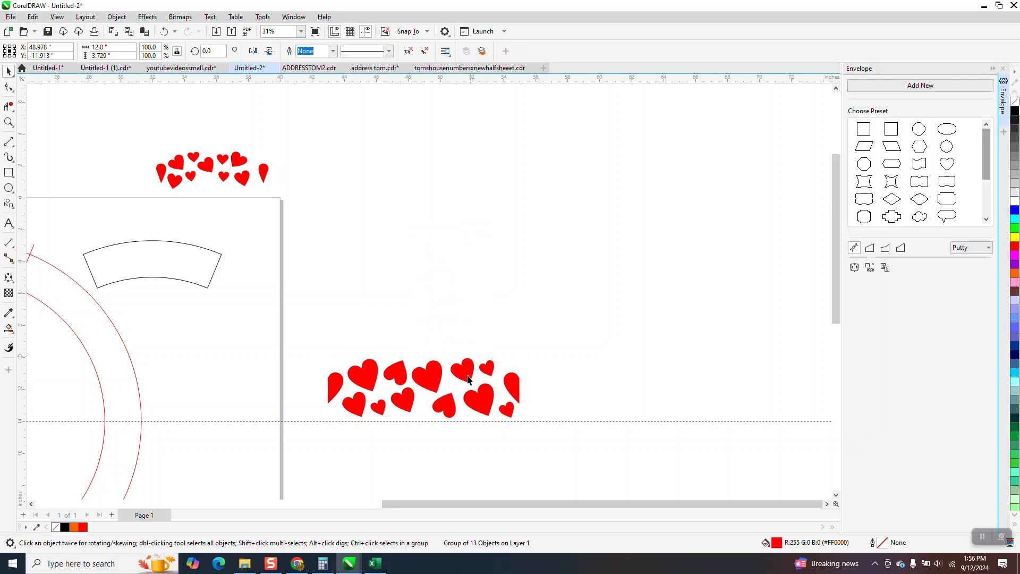
drag(469, 398, 502, 223)
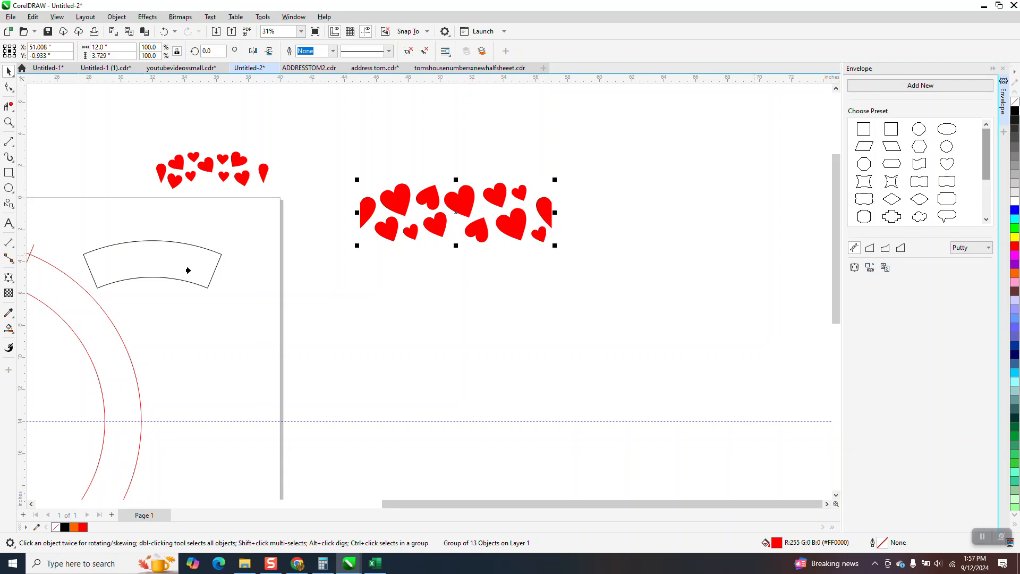
click(158, 270)
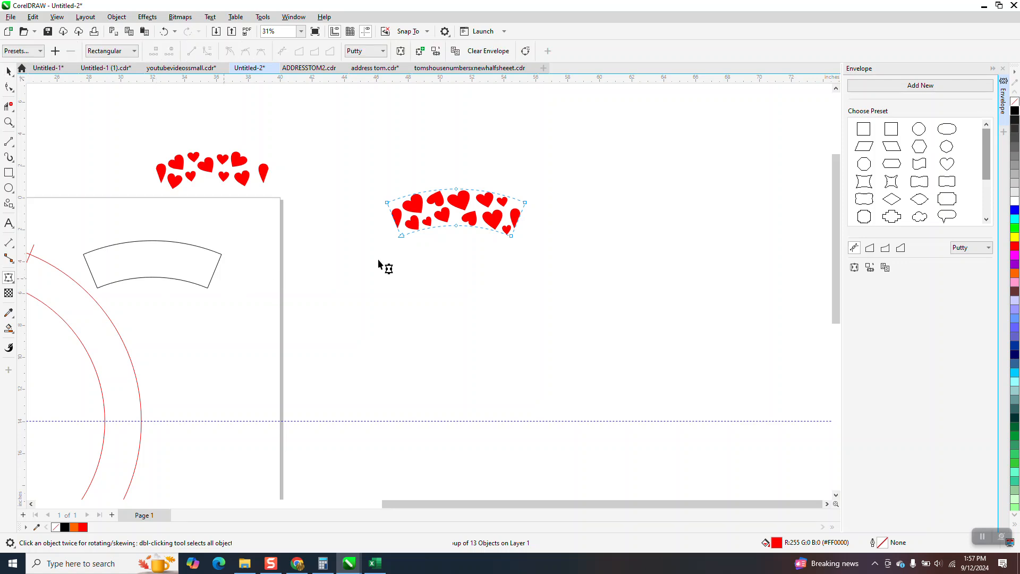
key(space)
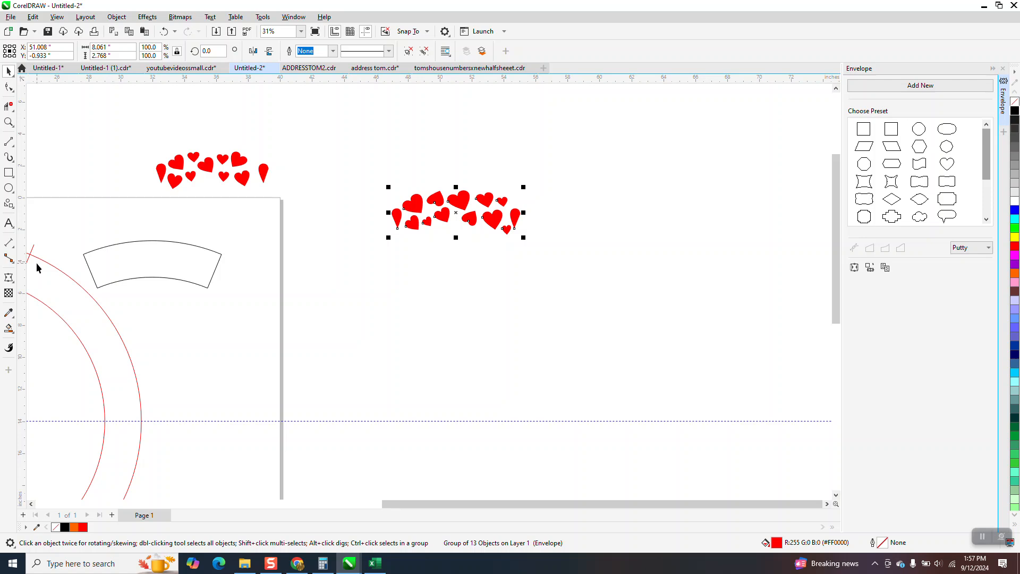
- Center the enveloped heart group on the curved band outline
shift+click(153, 279)
key(c)
key(e)
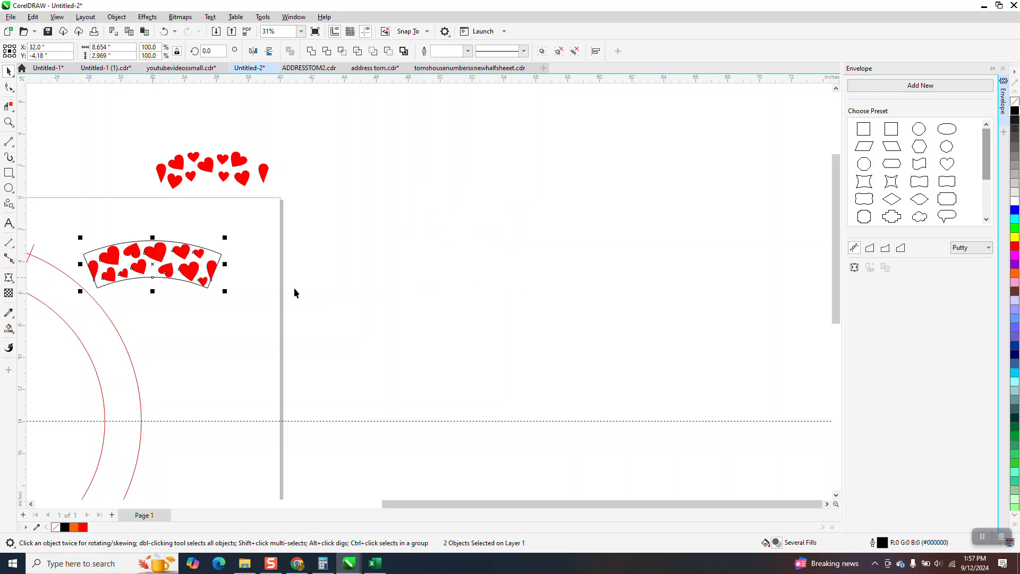
- Nudge the band outline 6 inches to the right, off the hearts
key(Escape)
click(220, 260)
key(Right)
scroll(351, 260, down, 1)
scroll(351, 263, down, 3)
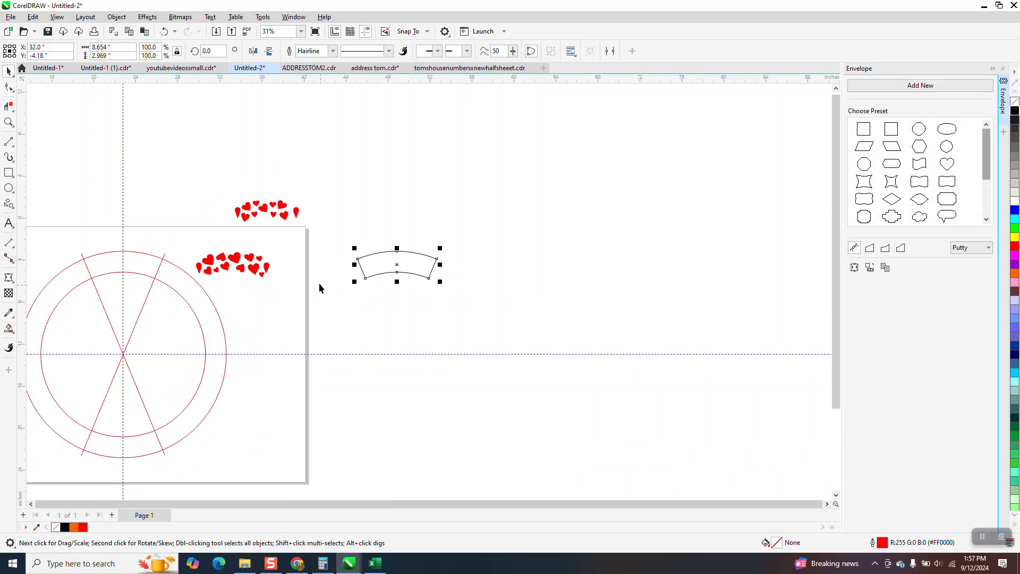
- Select the circle and line template and nudge it up 24 inches, out of the page
drag(101, 255, 264, 397)
key(Page_Down)
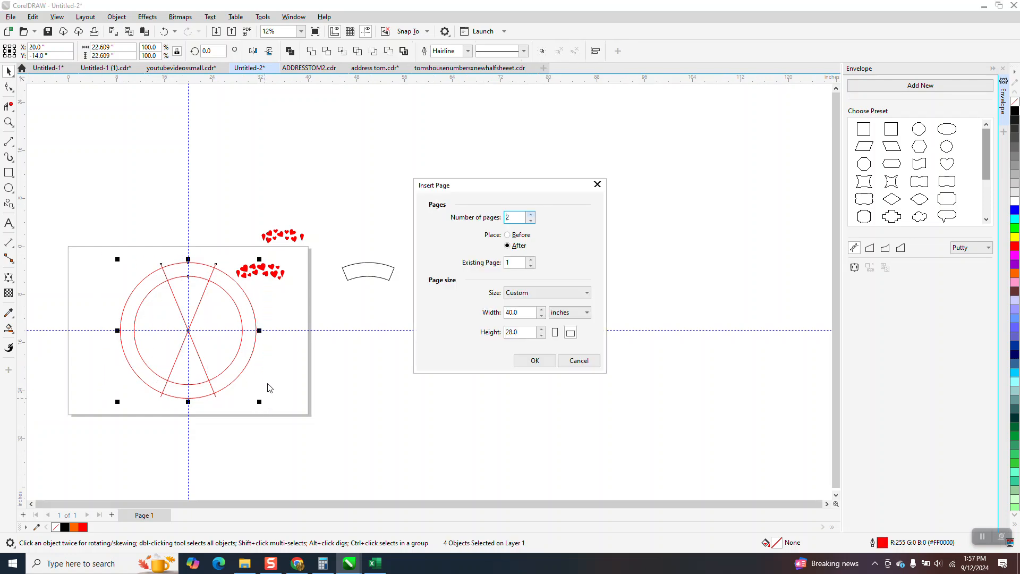
click(579, 360)
key(Up)
key(Up)
key(Up)
key(Up)
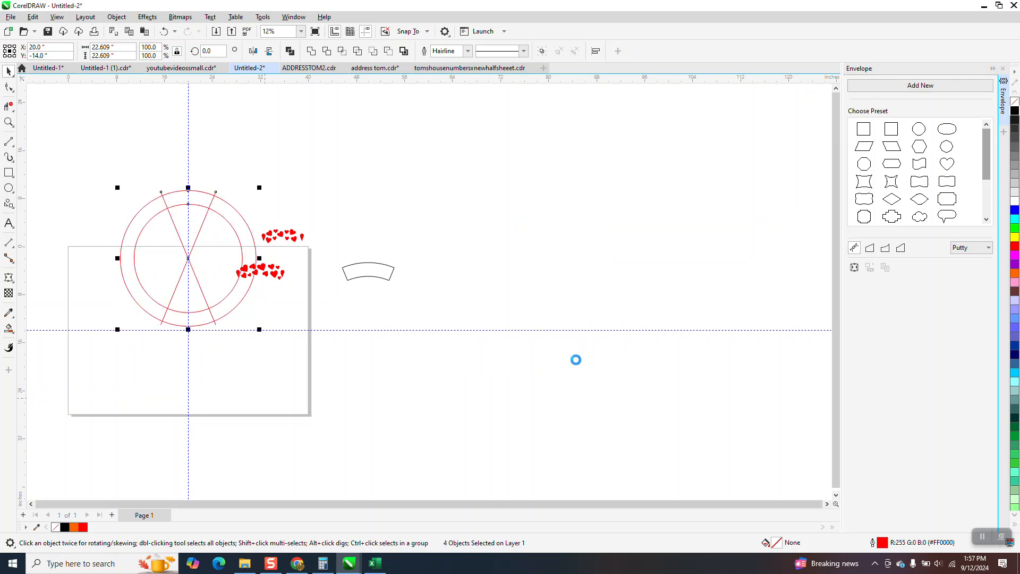
key(Up)
- Nudge the heart band 12 inches left onto the page
click(276, 276)
key(Left)
key(Left)
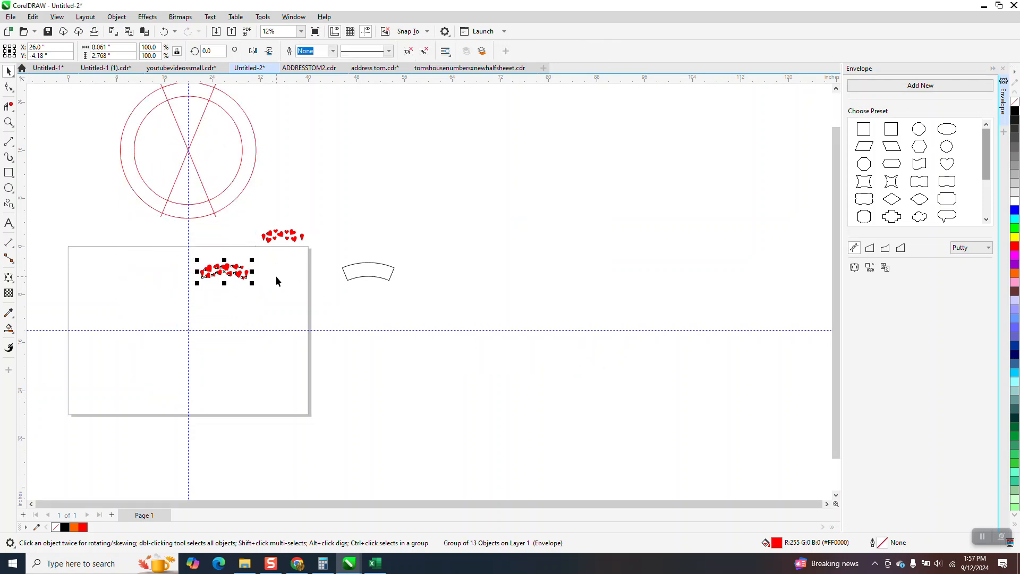
- Move the heart band's rotation centre to the guide intersection and rotate a copy 45 degrees
drag(158, 213, 420, 396)
click(9, 71)
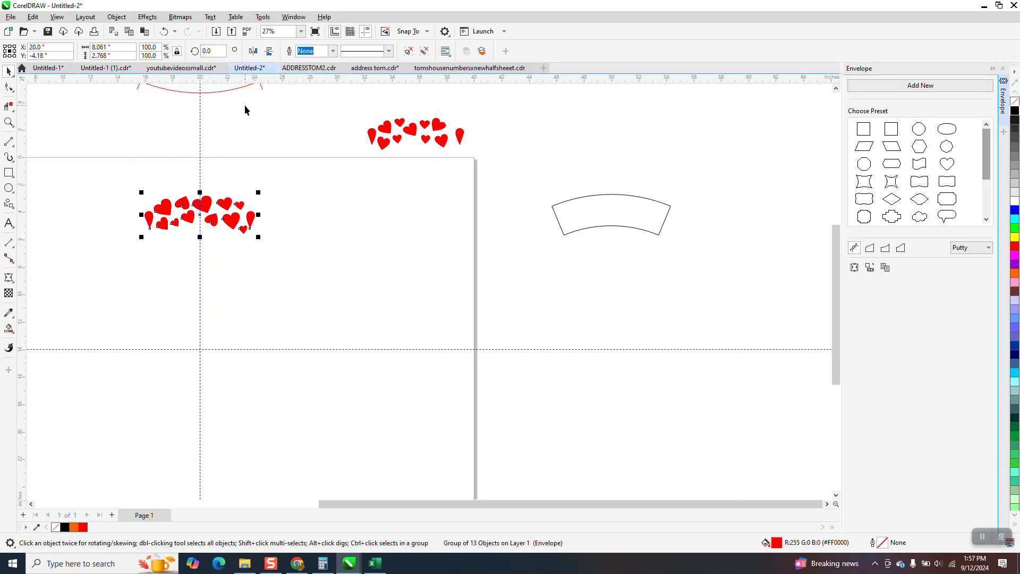
click(204, 215)
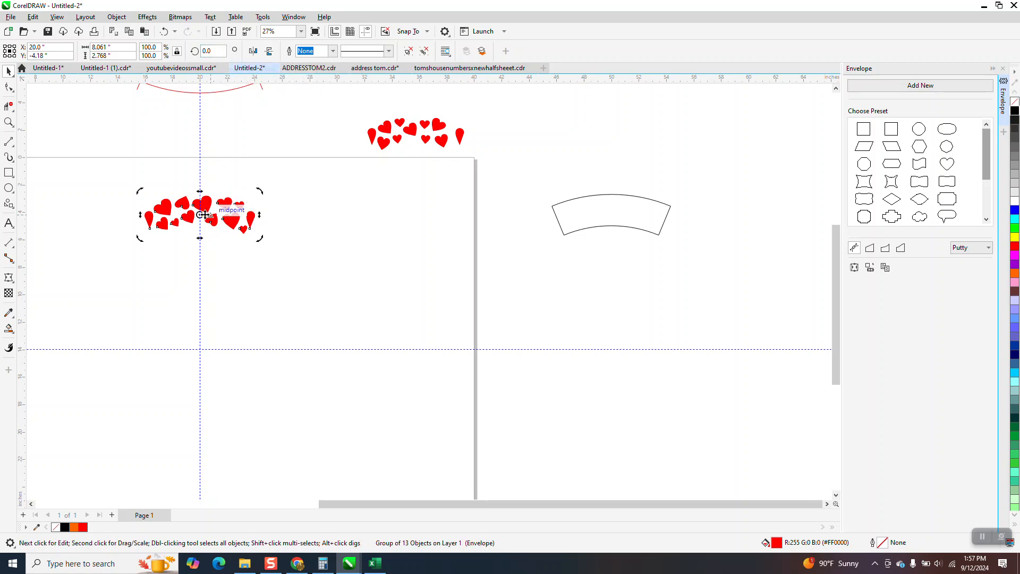
mouse_move(200, 214)
mouse_down()
mouse_move(209, 307)
mouse_move(199, 349)
mouse_up()
click(219, 52)
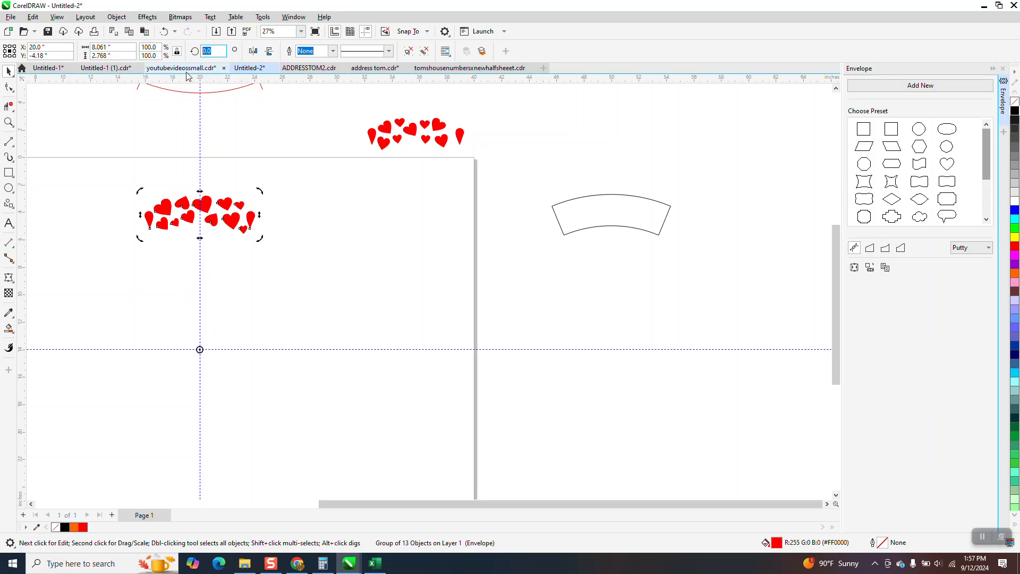
text(45)
key(Return)
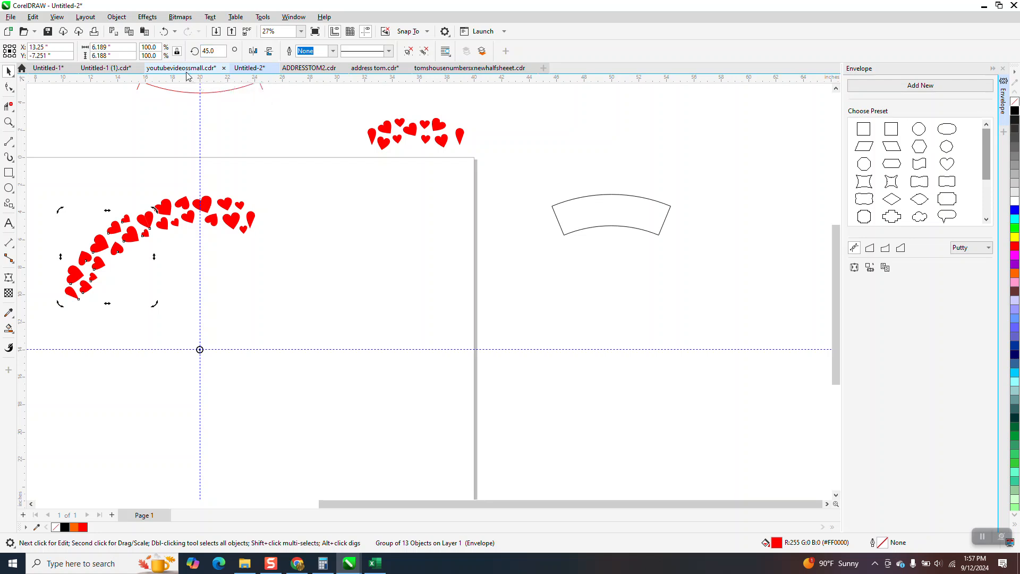
- Repeat the rotated copy five times to complete a ring of hearts
key(ctrl+r)
key(ctrl+r)
key(ctrl+r)
key(ctrl+r)
key(ctrl+r)
key(ctrl+r)
key(ctrl+r)
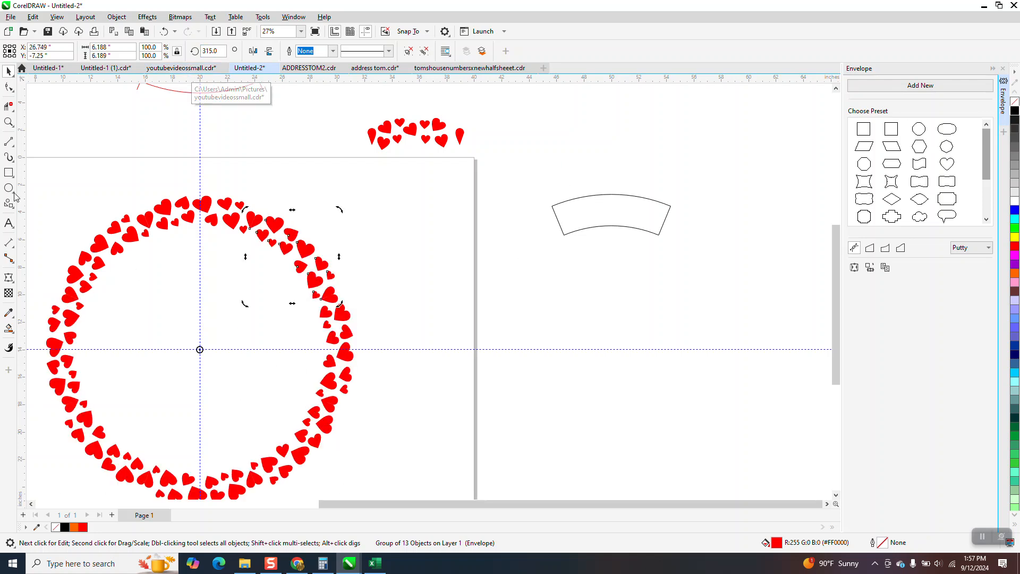
- Zoom in and out to examine the finished heart ring
click(8, 121)
scroll(296, 266, up, 5)
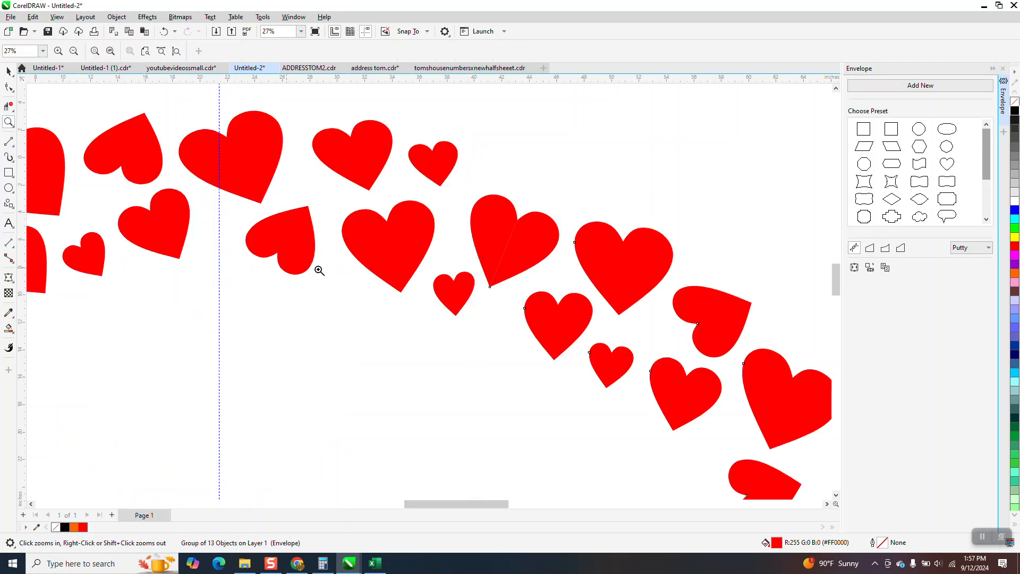
scroll(402, 177, down, 2)
scroll(403, 177, down, 3)
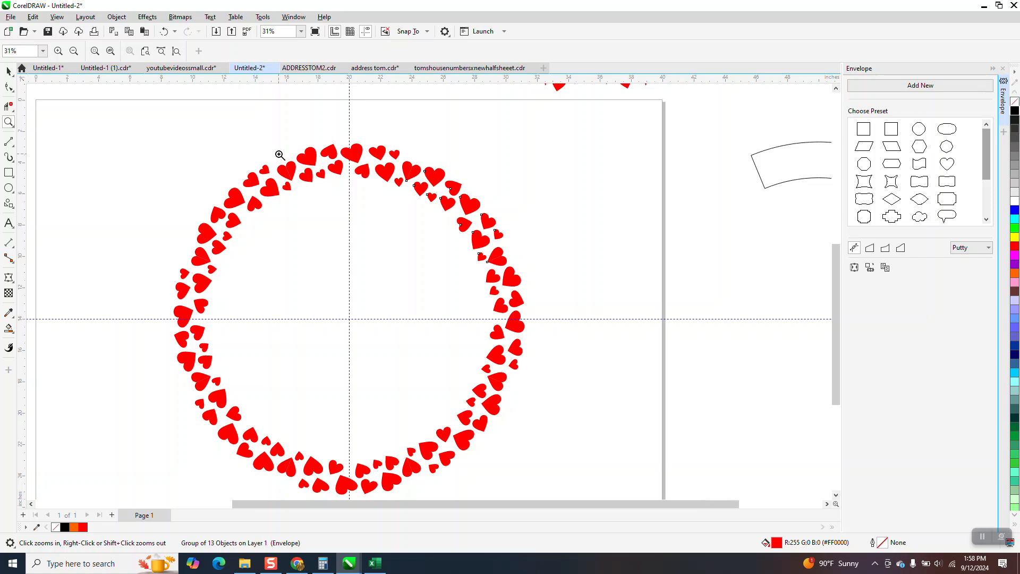
scroll(295, 159, down, 2)
scroll(376, 237, down, 2)
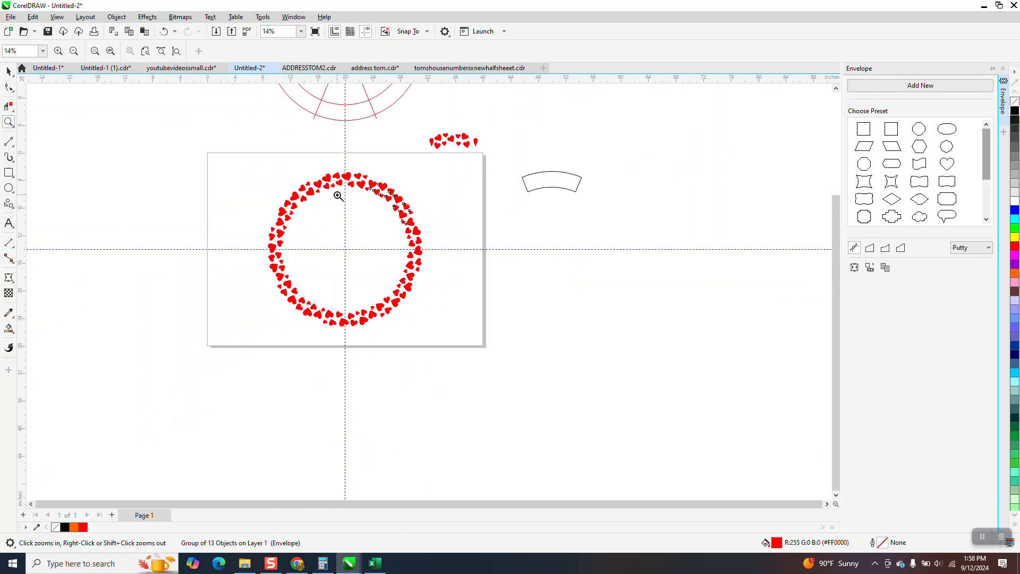
drag(248, 169, 482, 347)
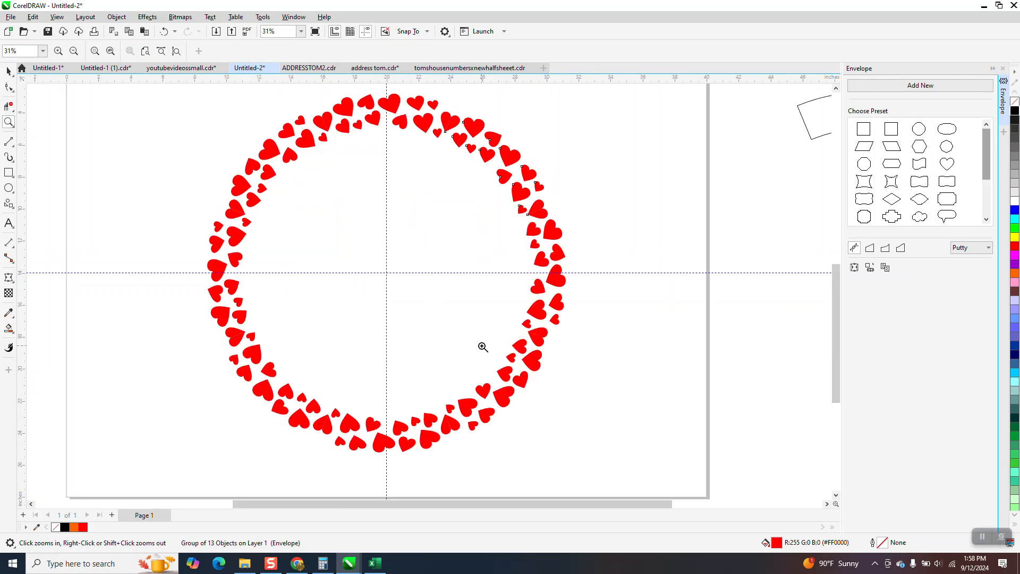